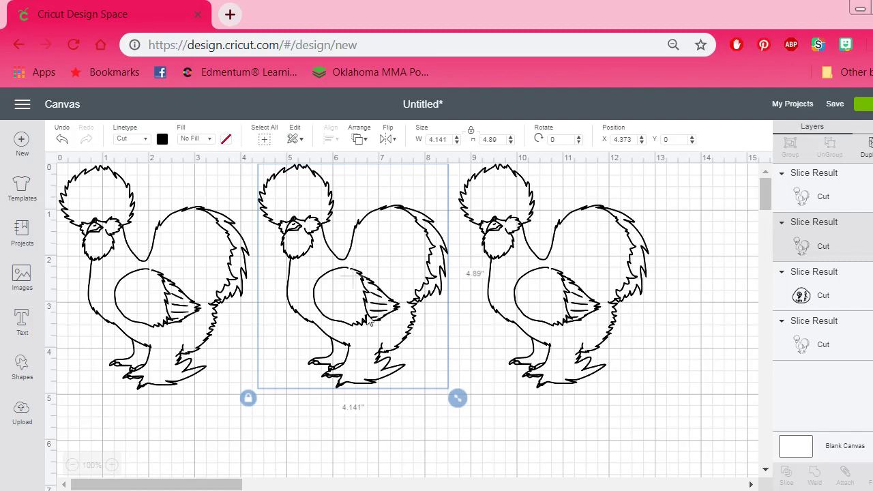
Nudge the middle, right and left rooster copies downward and spread them apart across the canvas.
left_click_drag(370, 322, 369, 330)
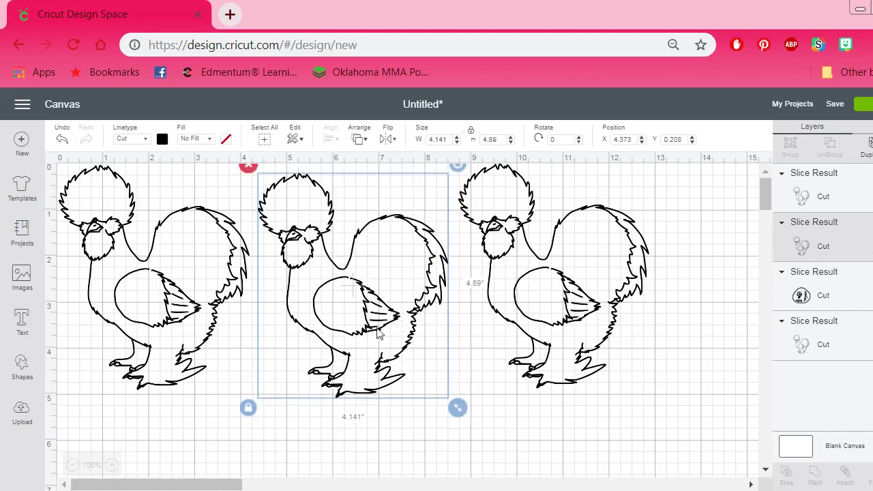
left_click_drag(537, 311, 537, 319)
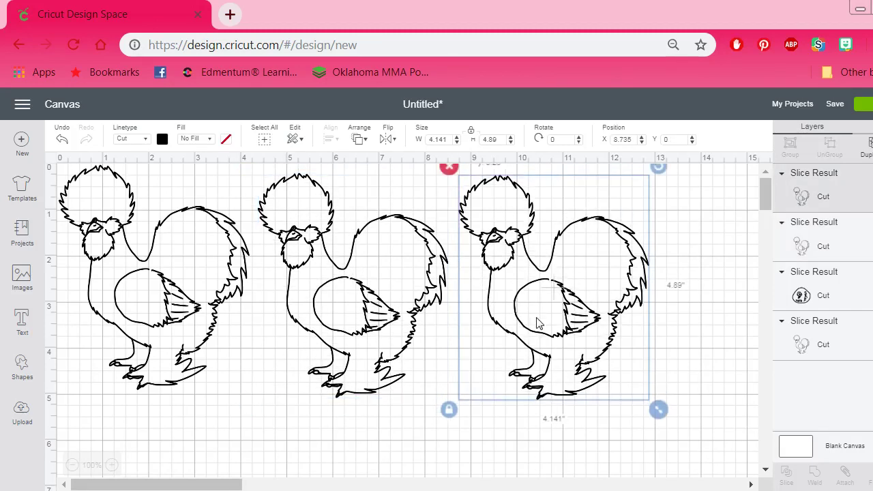
left_click(150, 310)
left_click_drag(150, 310, 153, 332)
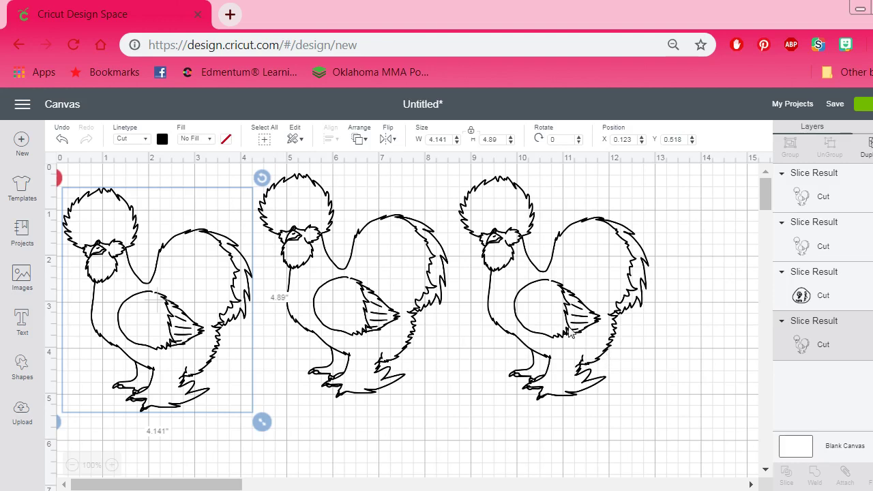
left_click_drag(572, 334, 598, 356)
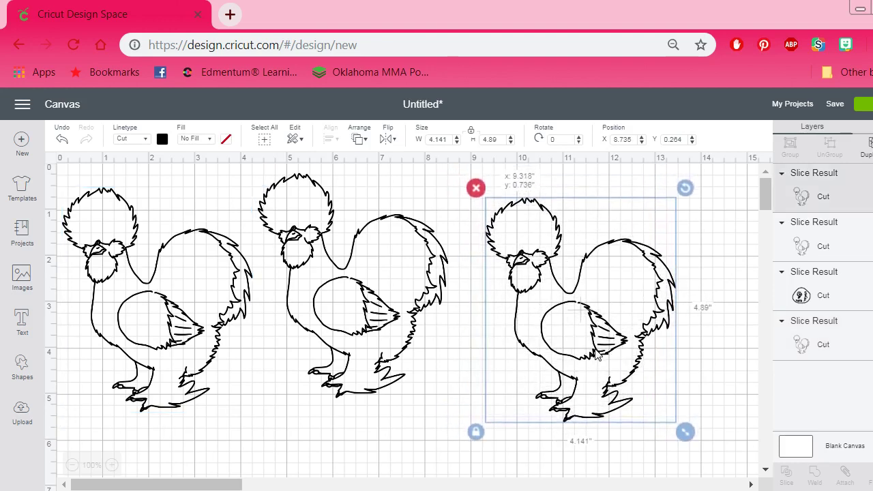
left_click(394, 287)
left_click_drag(392, 288, 403, 314)
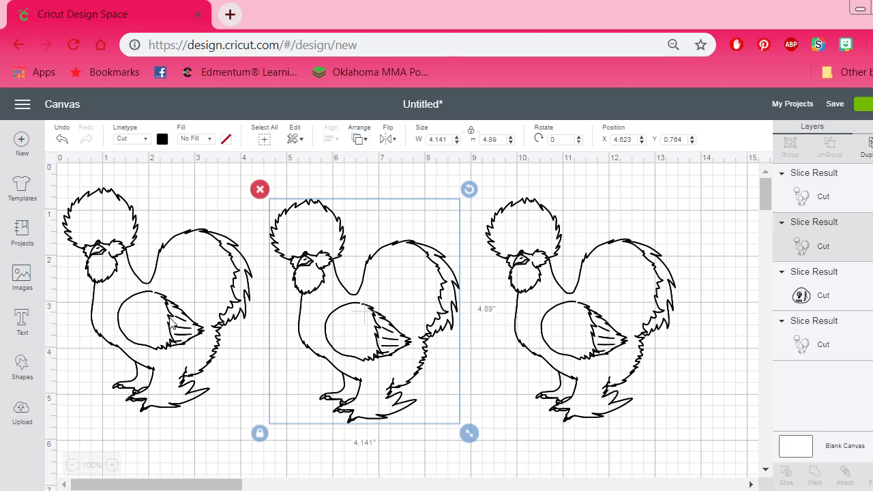
Select the left rooster copy on the canvas.
left_click(174, 326)
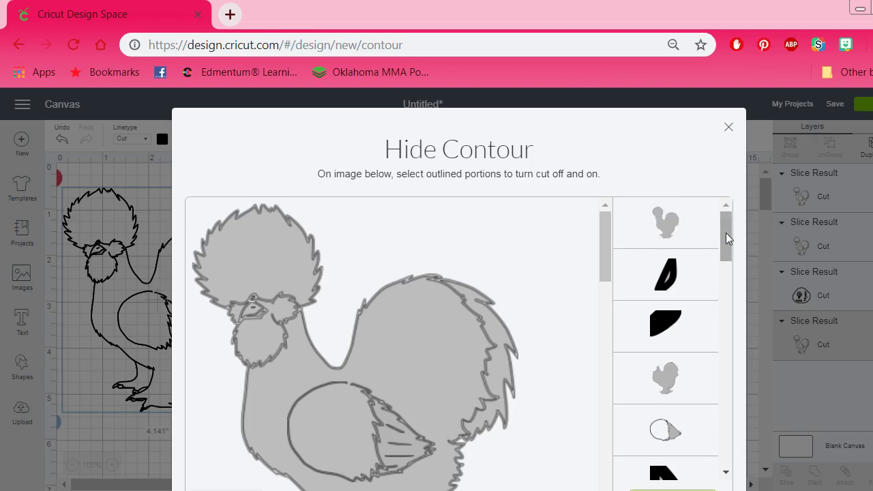
Hide the left rooster's five short wing detail lines from cutting and close Hide Contour.
left_click_drag(725, 232, 725, 284)
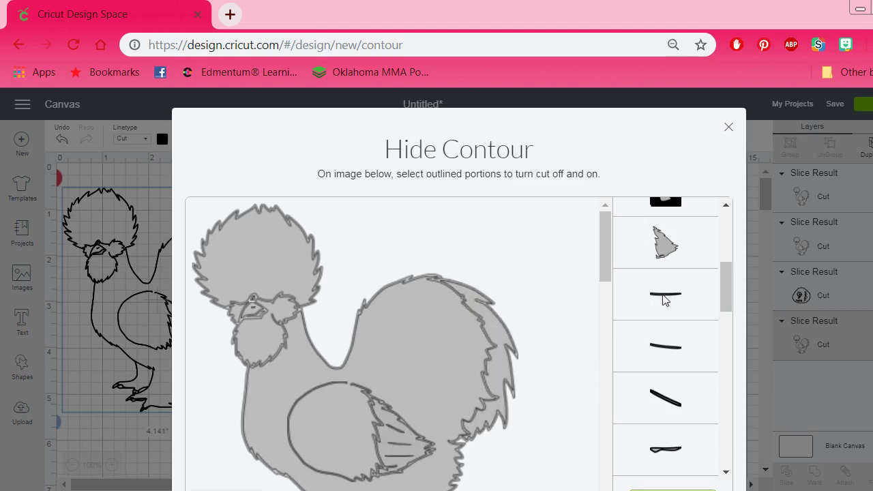
left_click(665, 300)
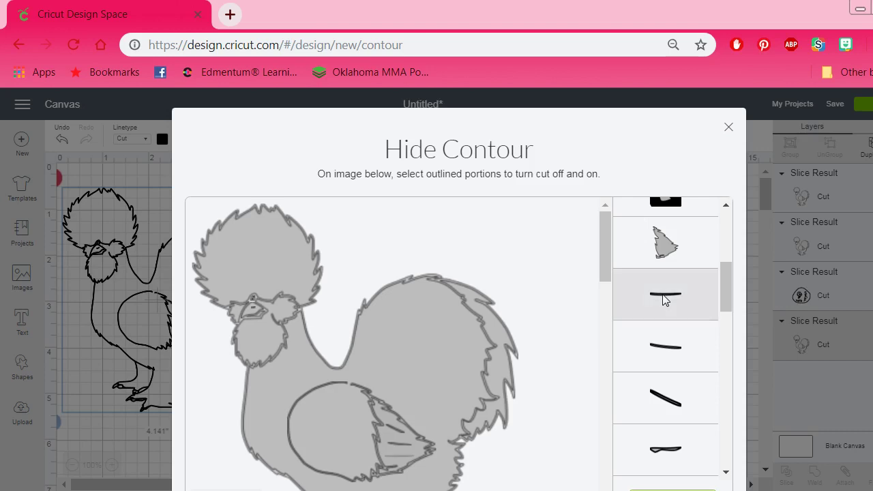
left_click(656, 346)
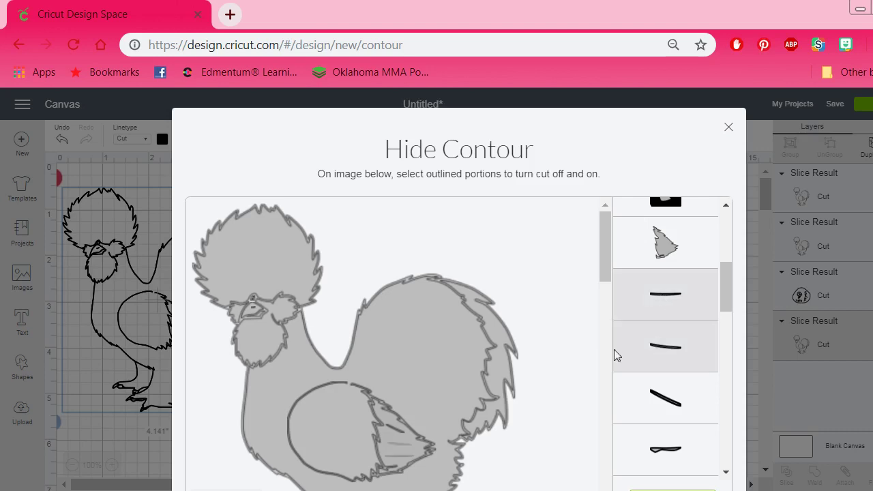
left_click(392, 432)
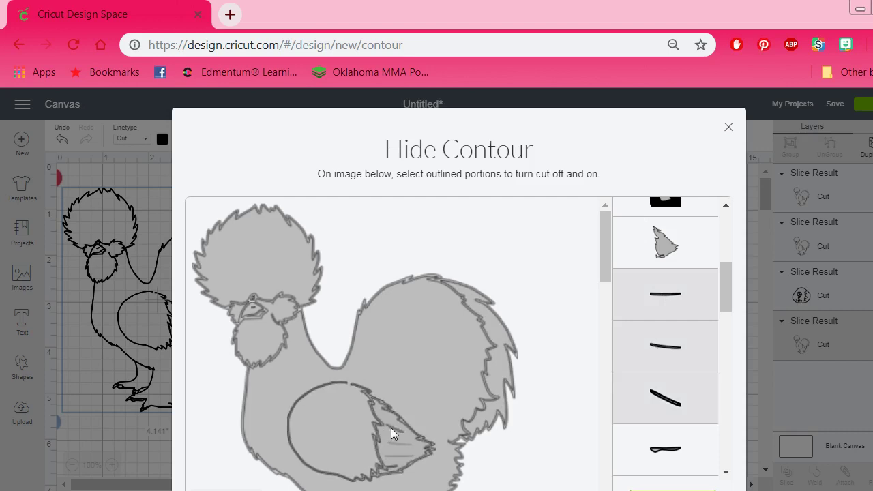
left_click(667, 454)
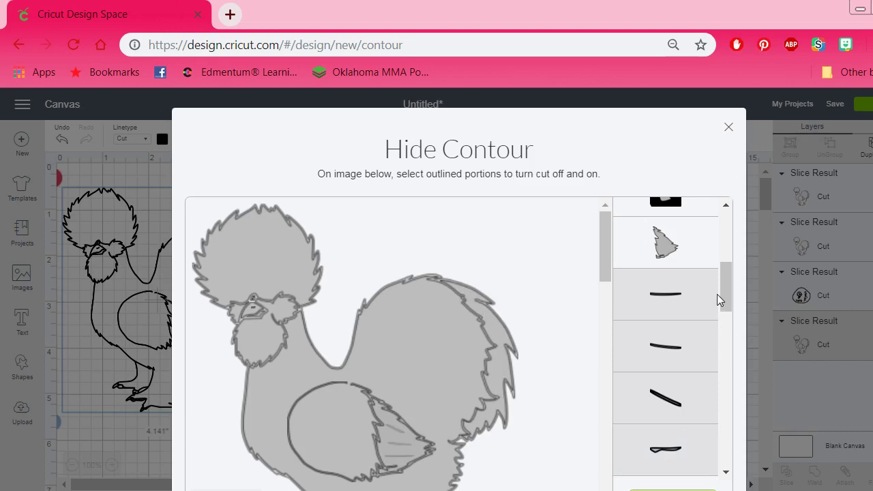
left_click_drag(726, 284, 726, 307)
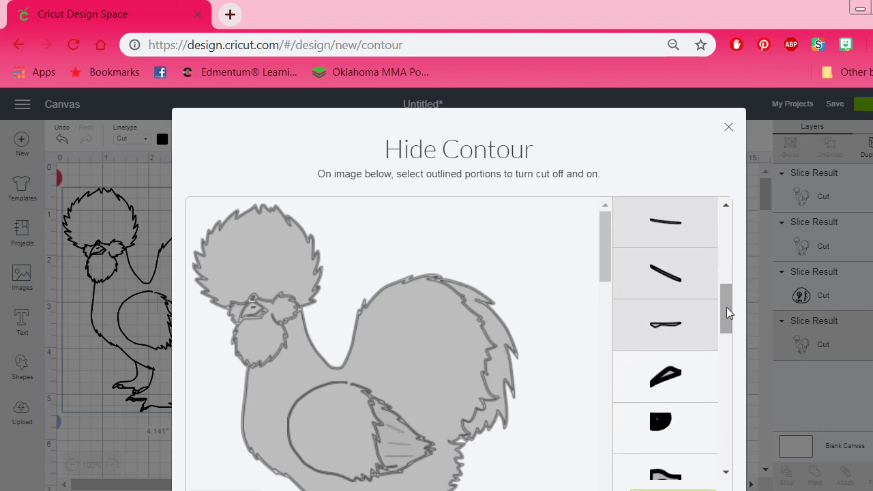
left_click(670, 383)
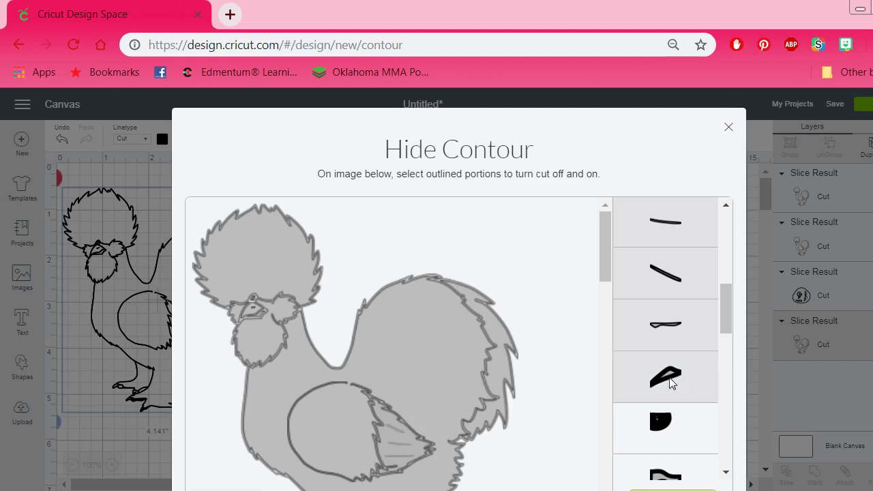
left_click(728, 128)
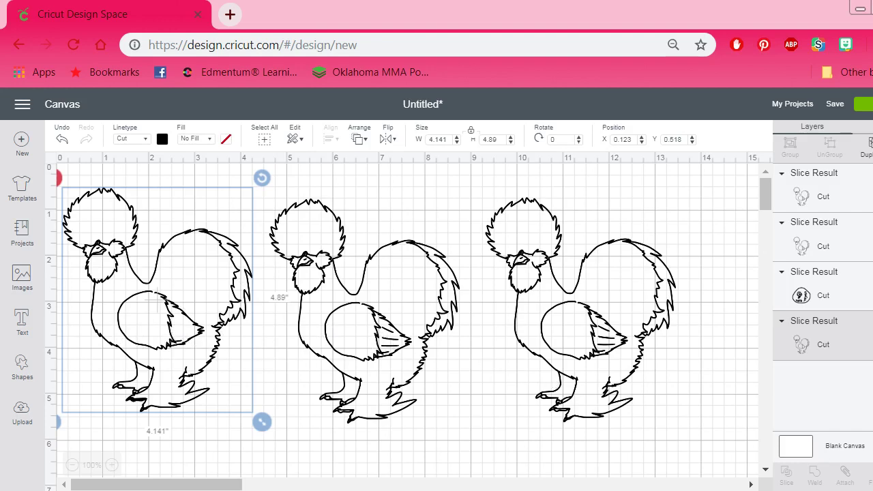
Turn the left rooster's hidden wing lines back on in Hide Contour, then close it.
left_click(871, 474)
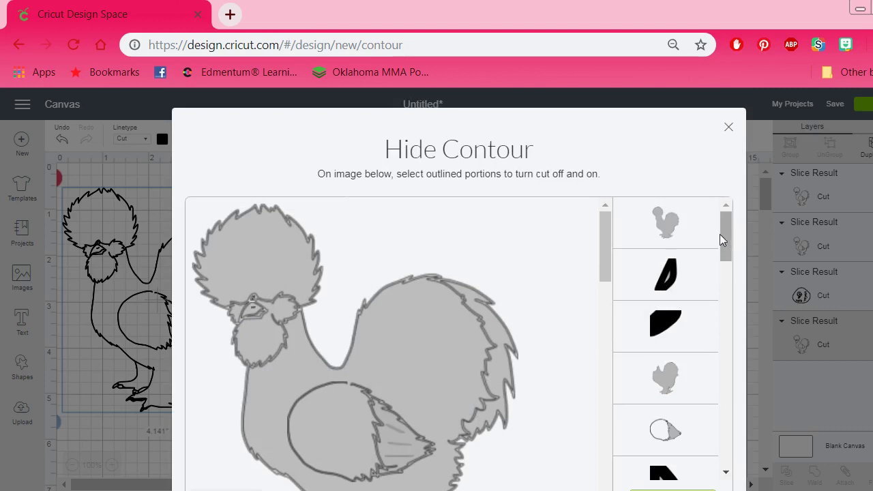
left_click_drag(723, 238, 723, 286)
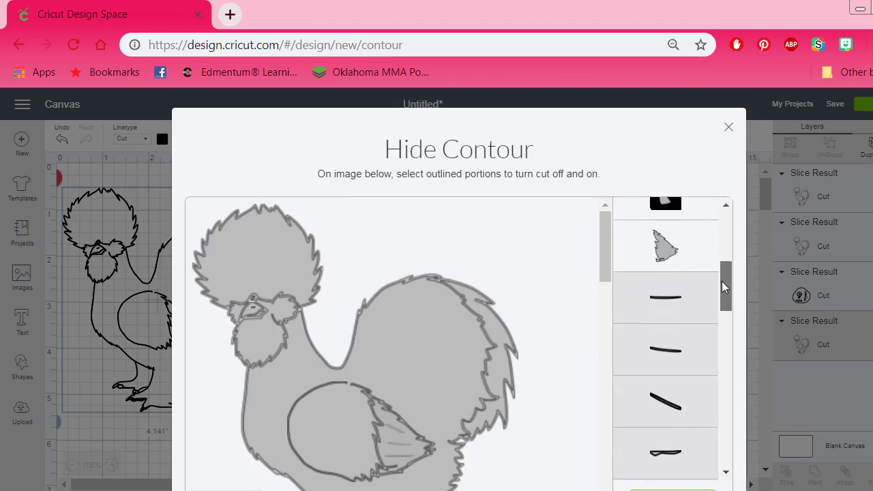
left_click(655, 258)
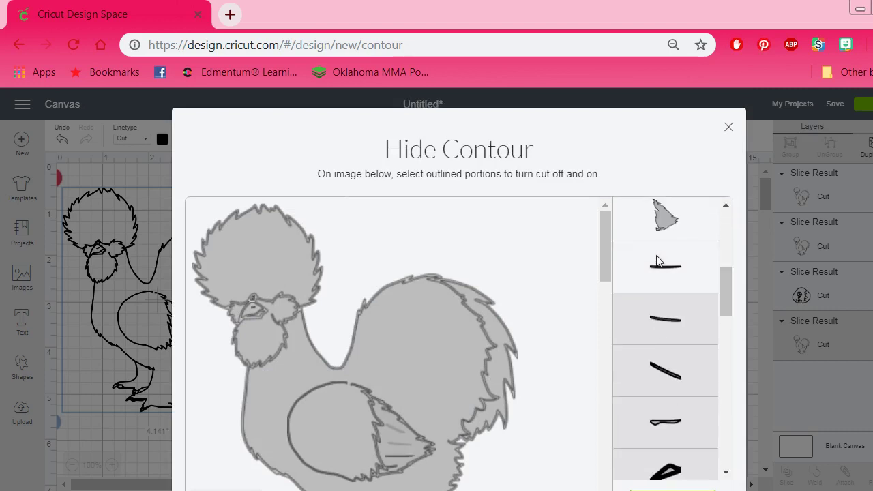
left_click(660, 326)
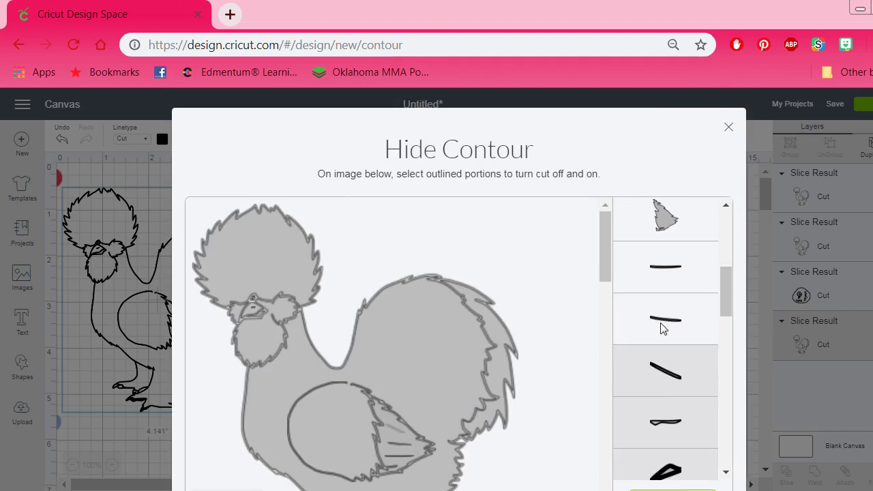
left_click(658, 366)
left_click(657, 418)
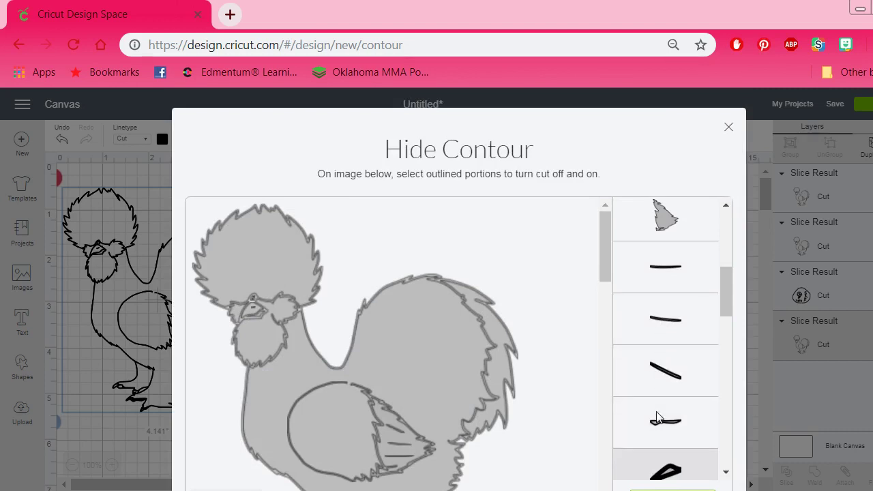
left_click(684, 467)
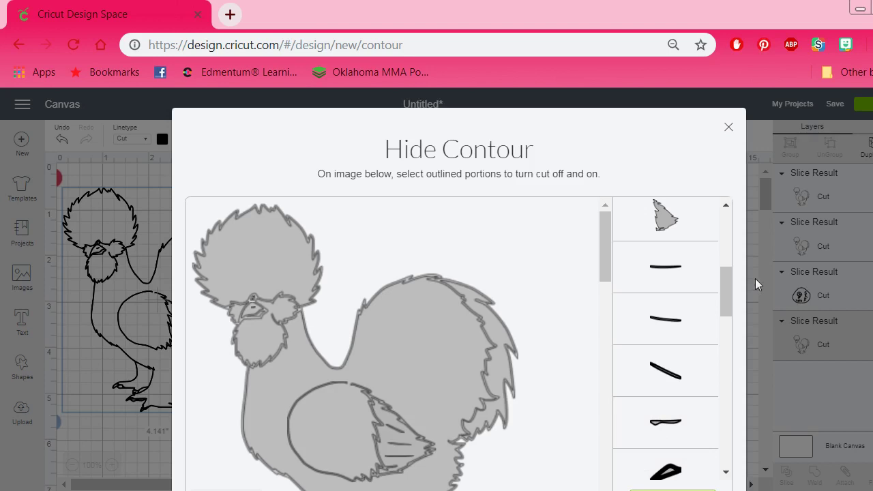
left_click_drag(728, 271, 727, 292)
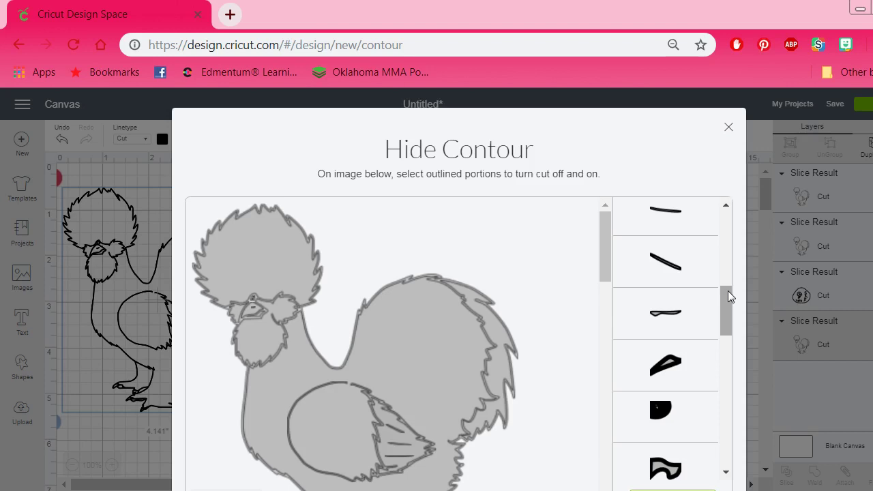
left_click(728, 130)
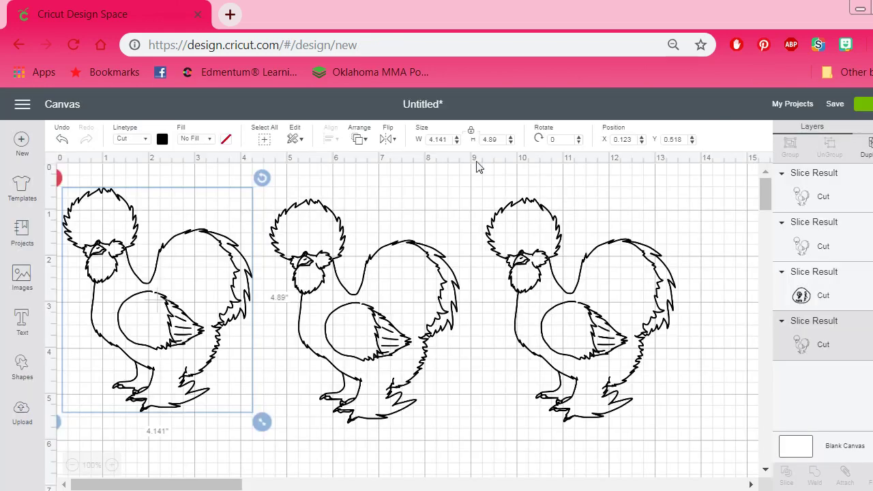
Lower the middle and left roosters slightly, then select the middle rooster.
left_click(390, 295)
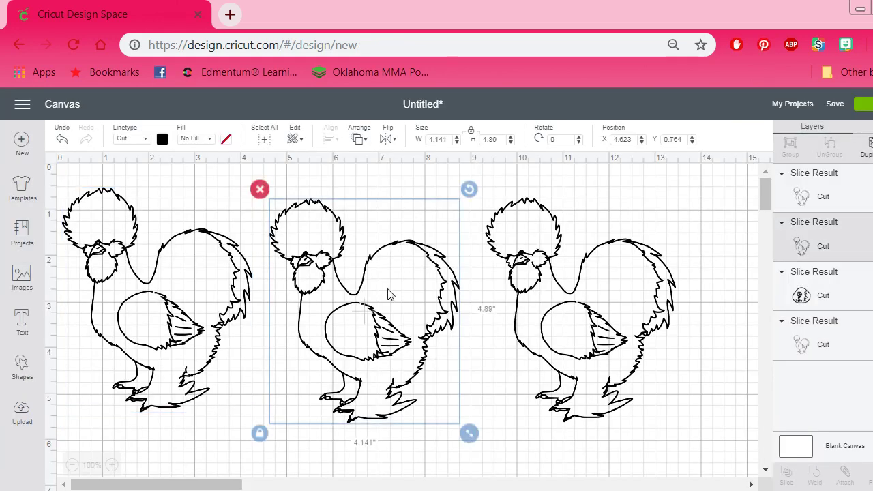
left_click_drag(390, 294, 389, 304)
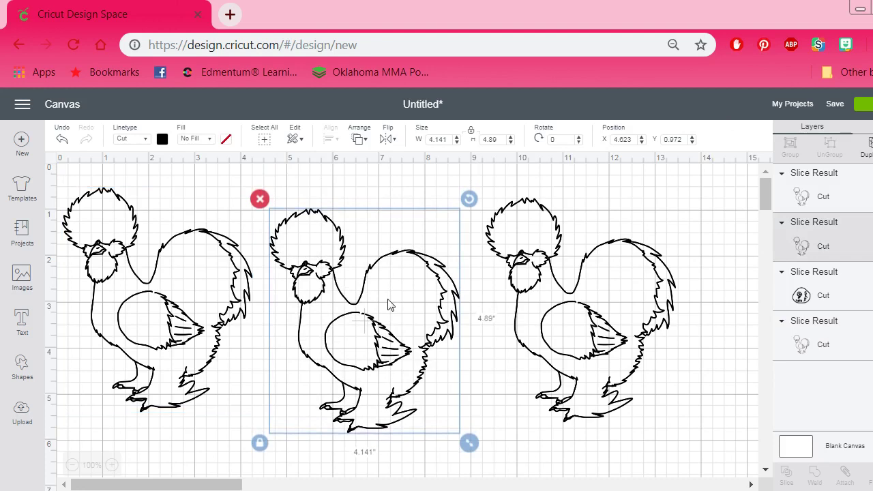
left_click_drag(187, 277, 195, 301)
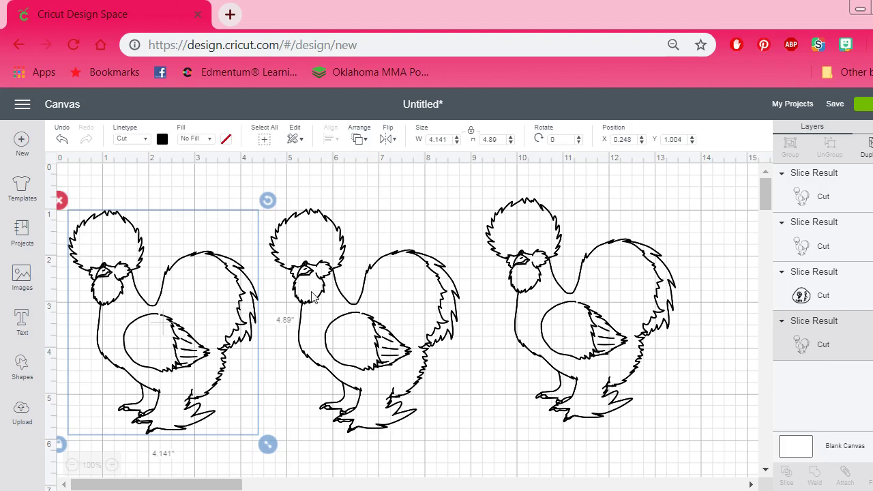
left_click(388, 318)
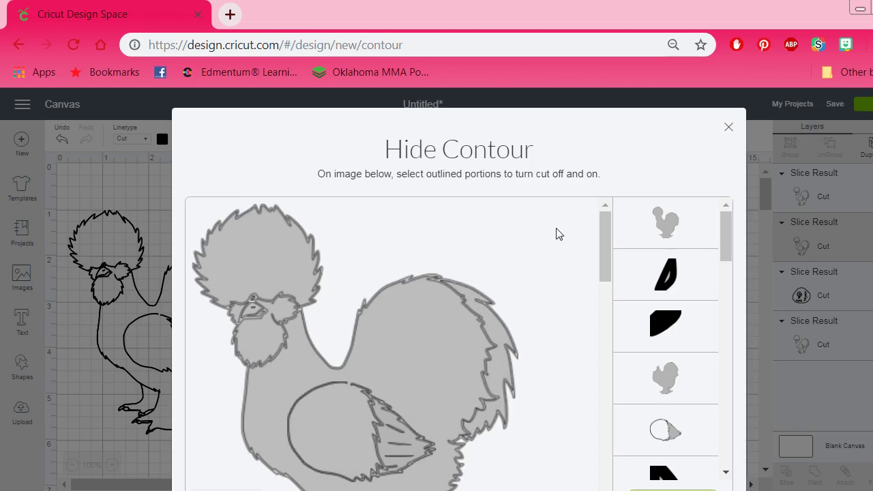
Hide the middle rooster's outer body outline from the cut, checking the result on canvas.
left_click(669, 227)
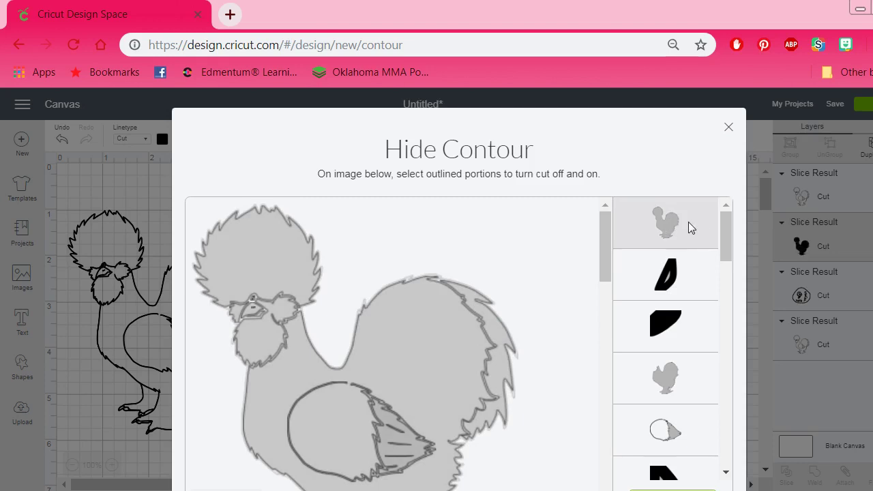
left_click(727, 129)
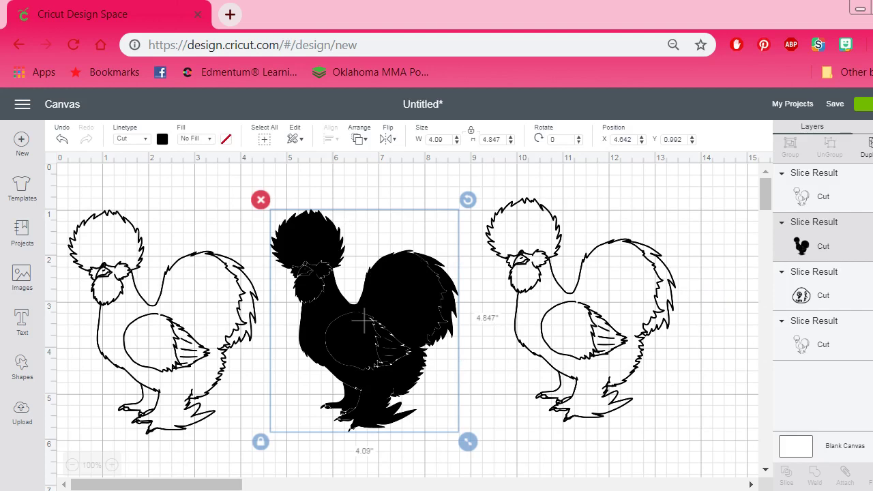
left_click(872, 472)
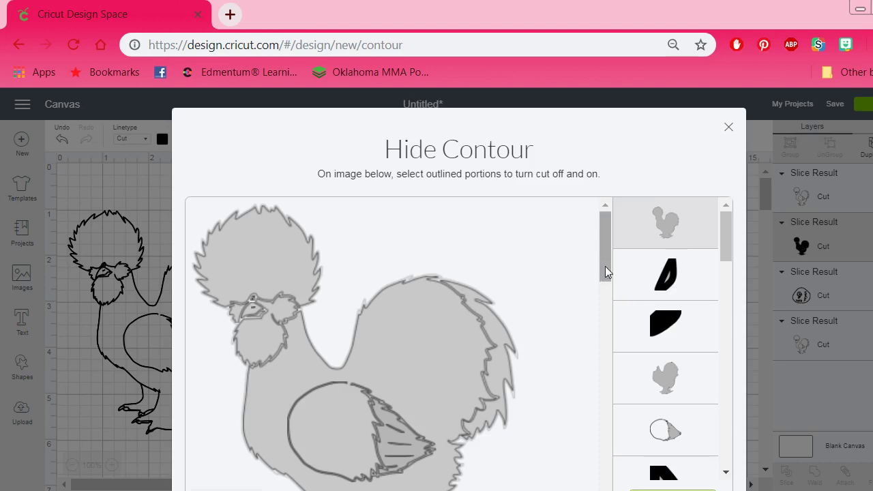
left_click_drag(605, 266, 605, 295)
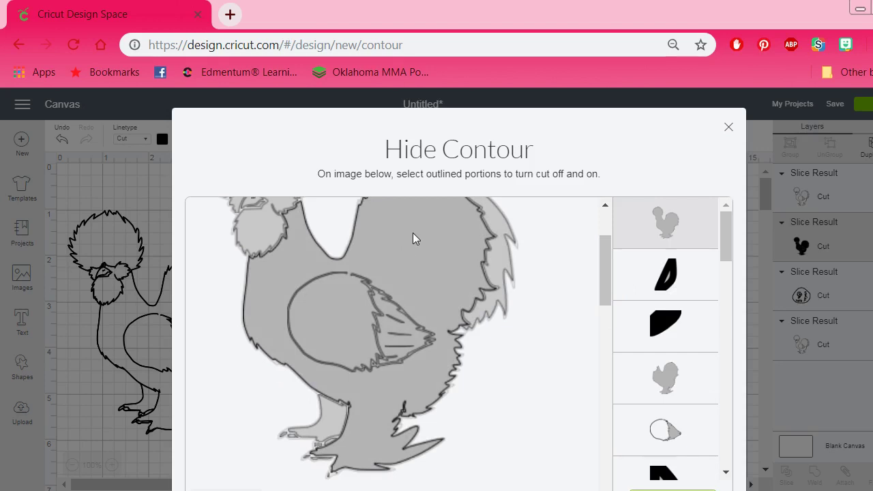
left_click(413, 232)
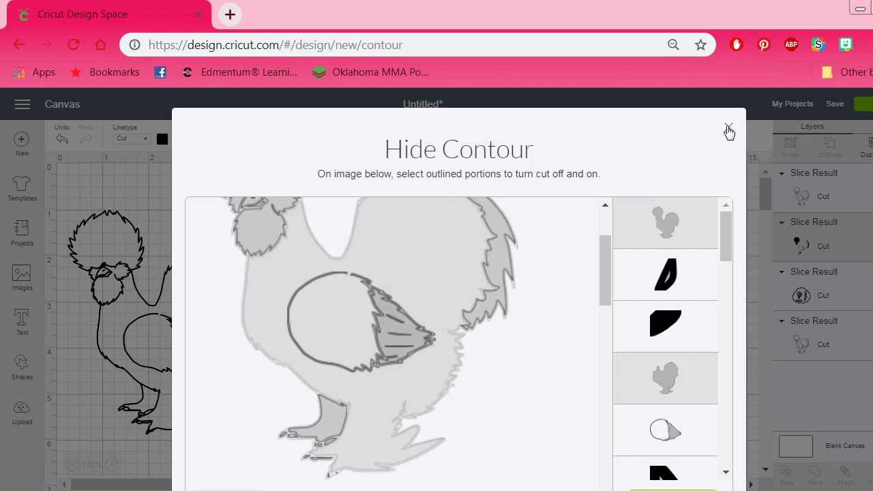
left_click(728, 129)
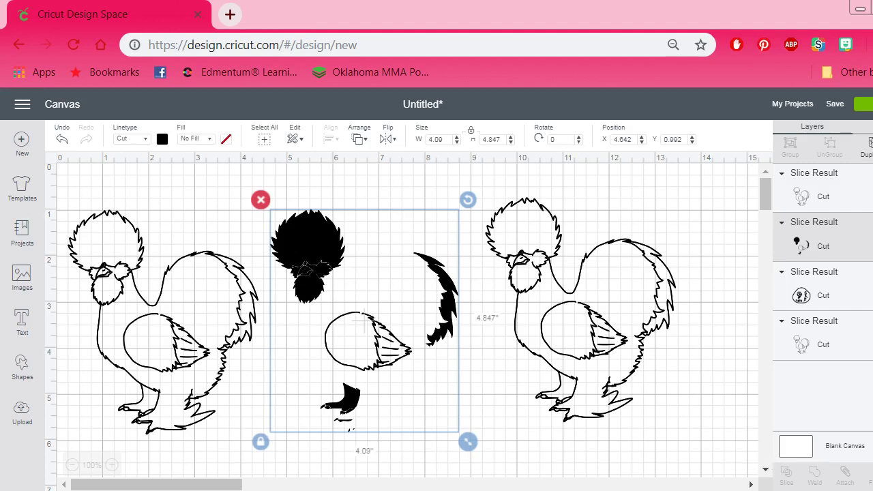
Hide the wing oval, beard and wattle, and eye outlines from the cut.
left_click(867, 473)
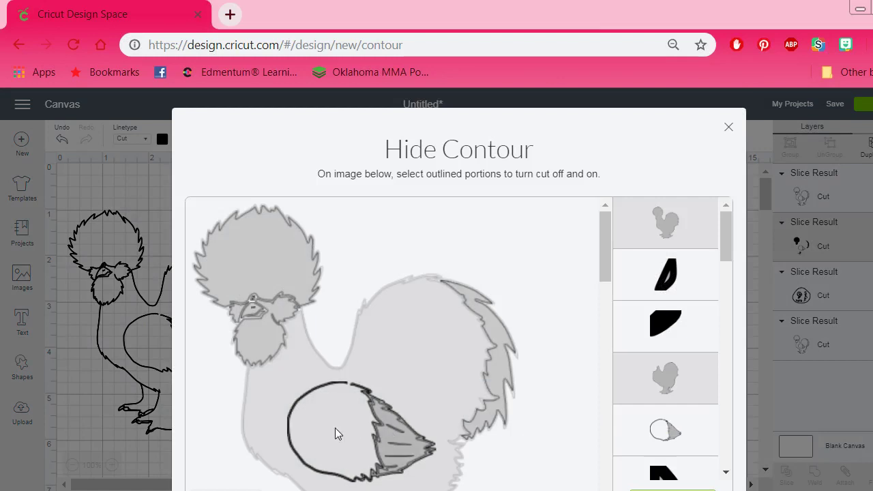
left_click(335, 430)
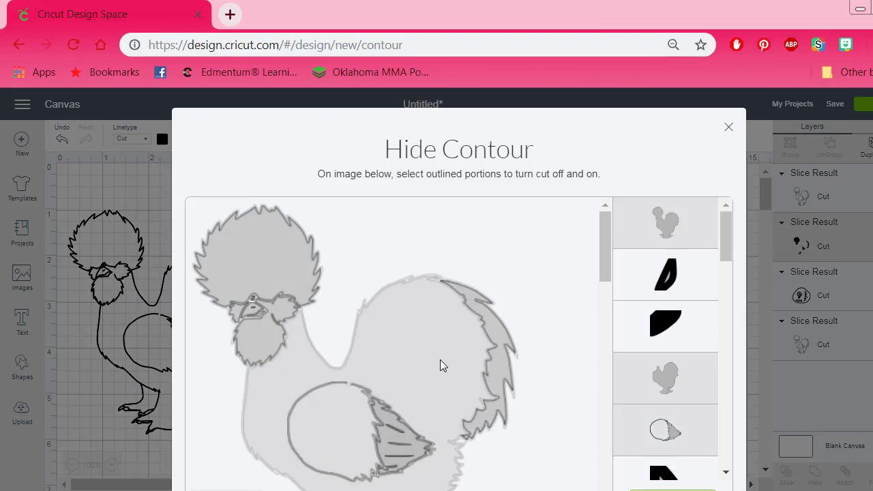
left_click(729, 129)
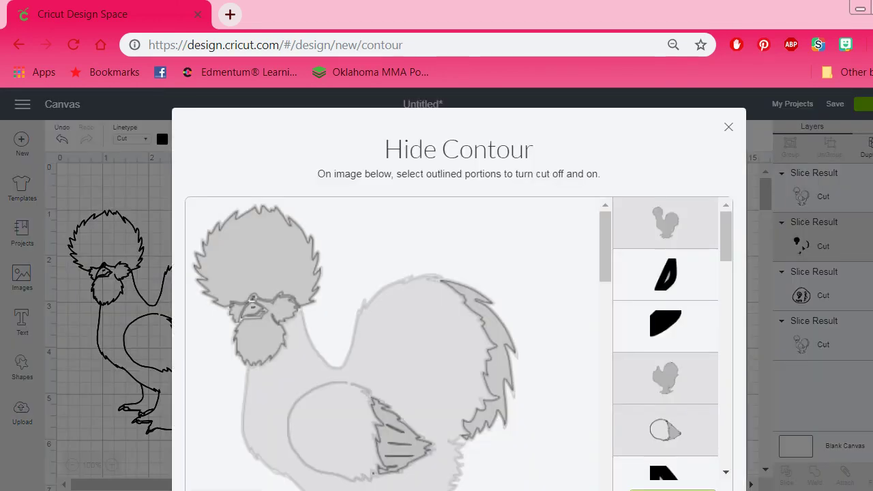
left_click(255, 337)
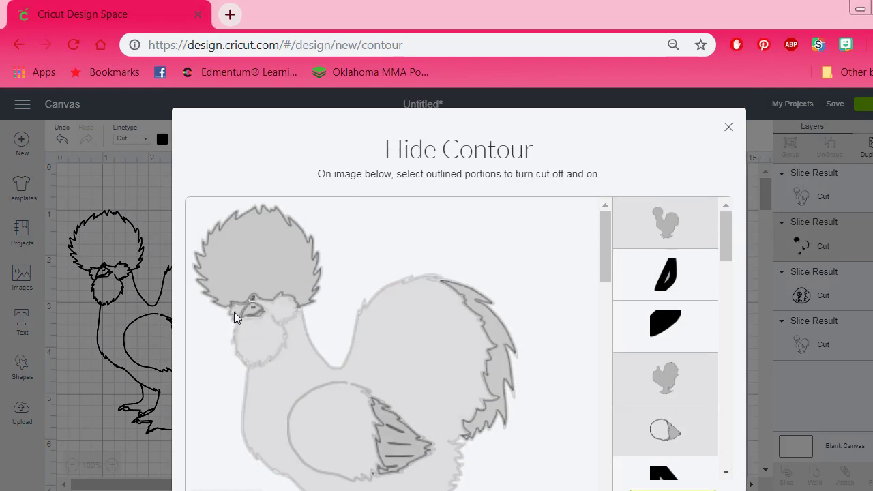
left_click(234, 311)
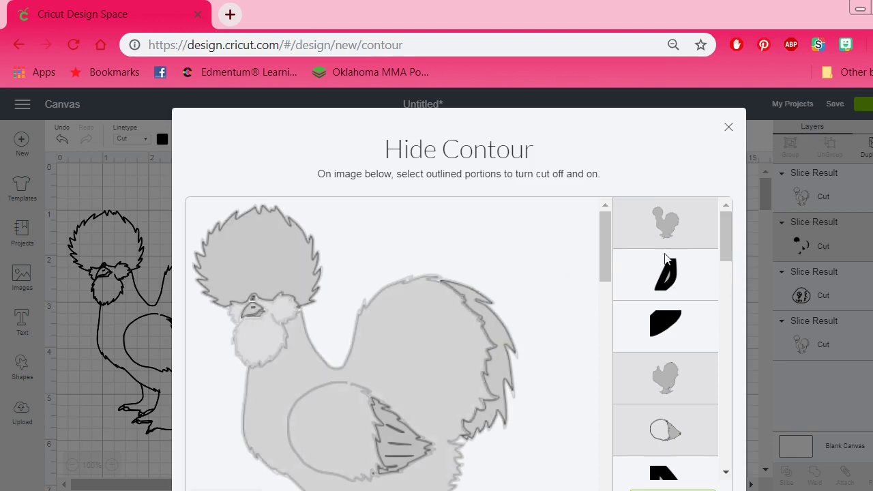
Hide the beak pieces, black wing band and remaining dark wing pieces from the cut.
left_click_drag(728, 232, 723, 403)
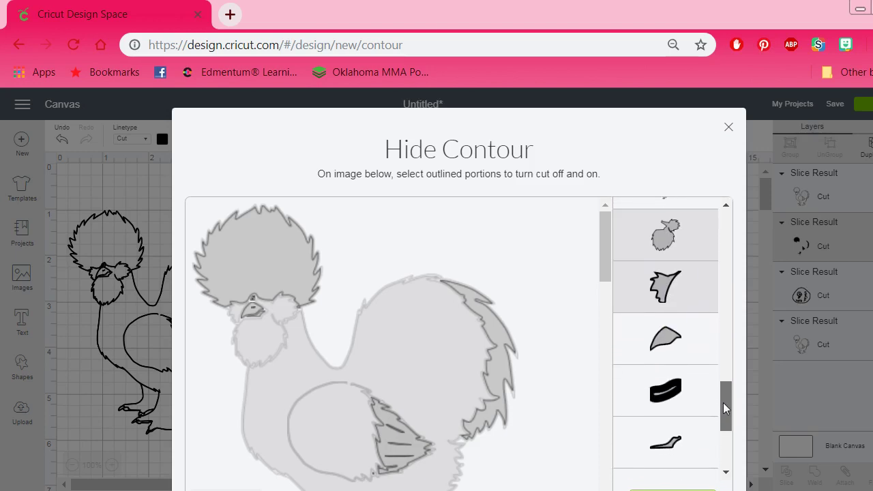
left_click(661, 347)
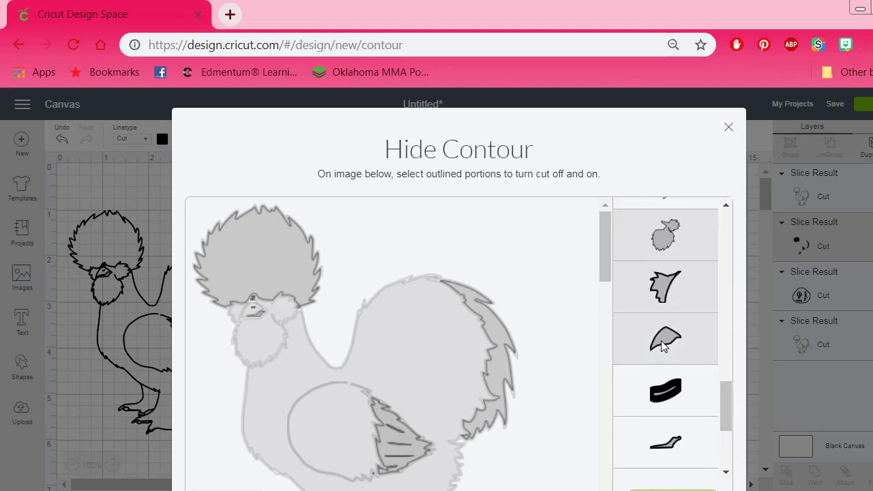
left_click(665, 395)
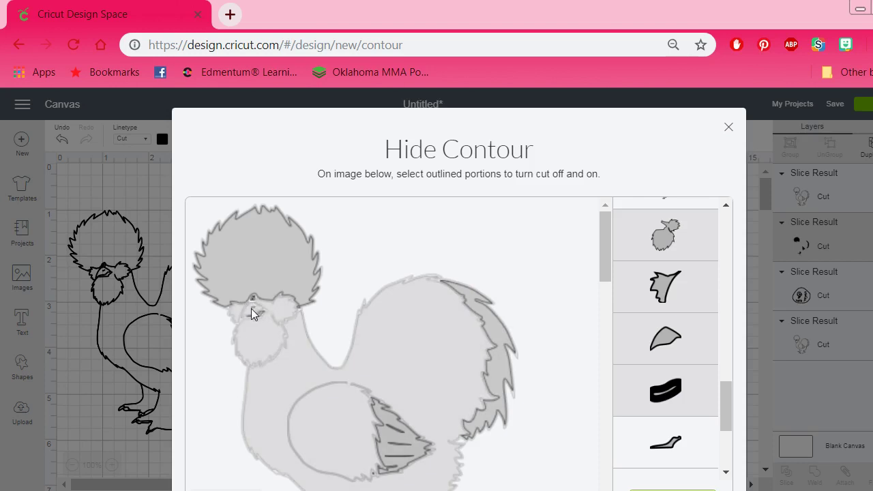
left_click(677, 446)
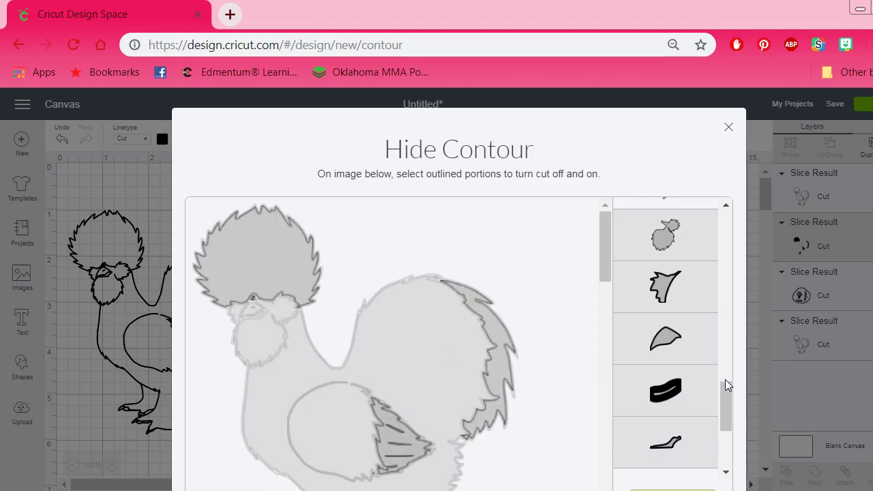
left_click_drag(725, 379, 728, 424)
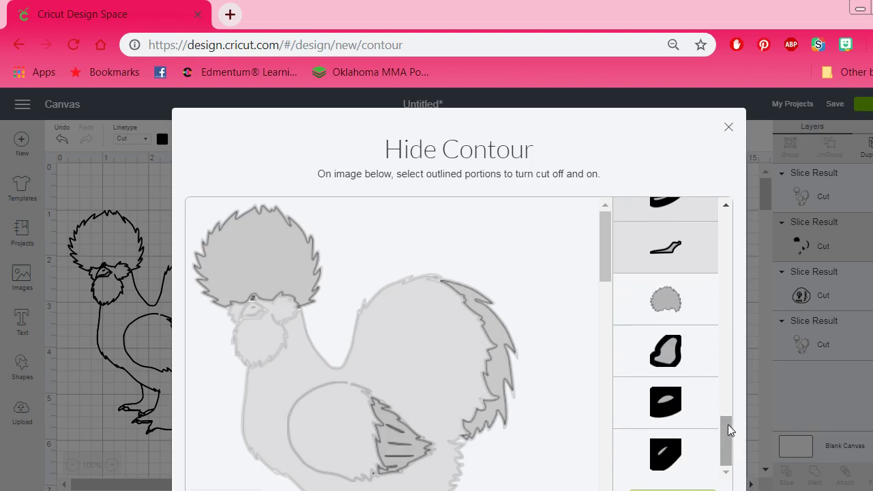
left_click(667, 352)
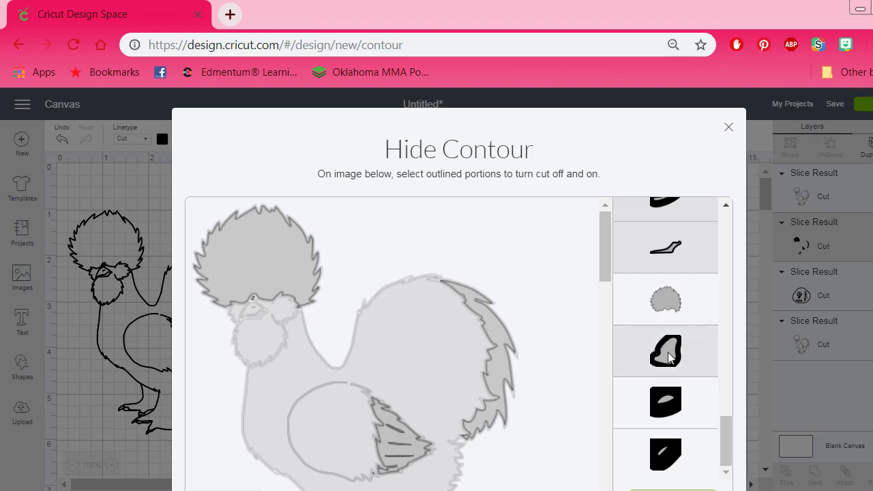
left_click(668, 401)
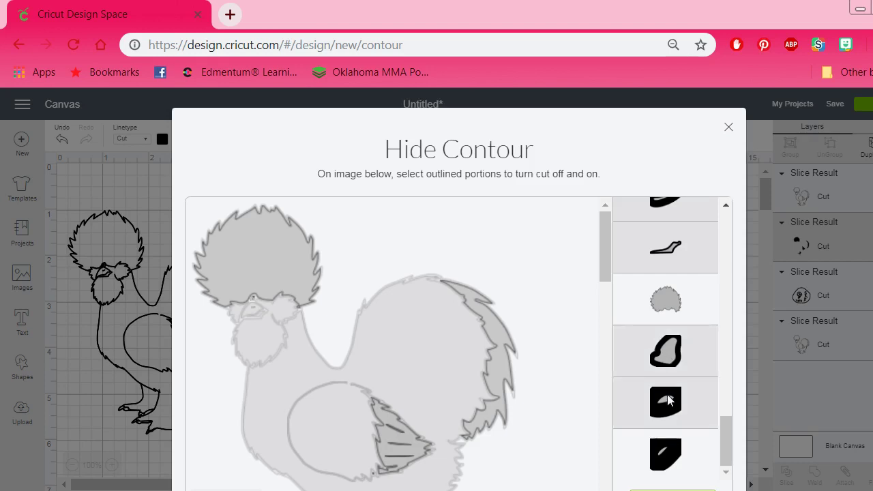
left_click(666, 456)
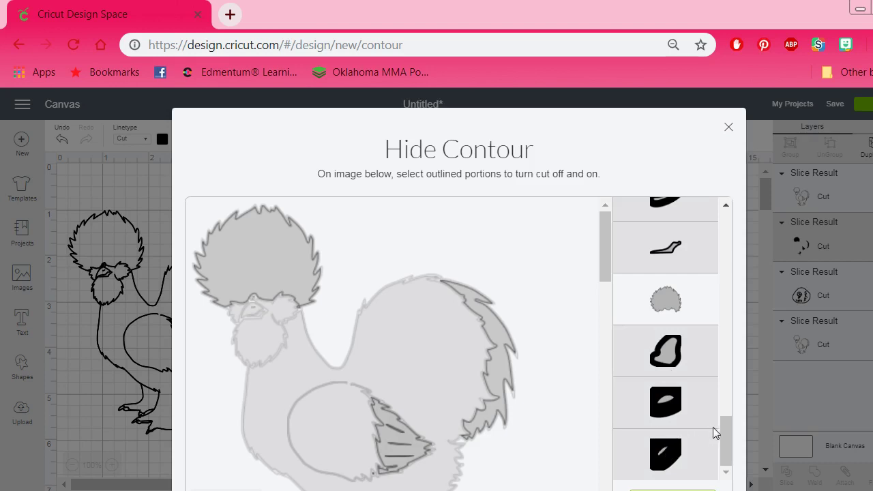
Hide the foot outline and three small toe outlines from the cut.
left_click_drag(727, 427, 717, 347)
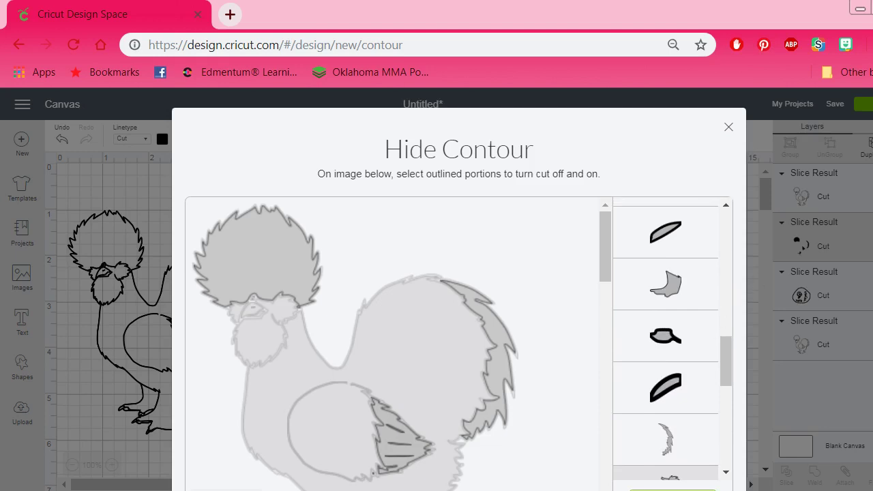
scroll(599, 225, "down", 1)
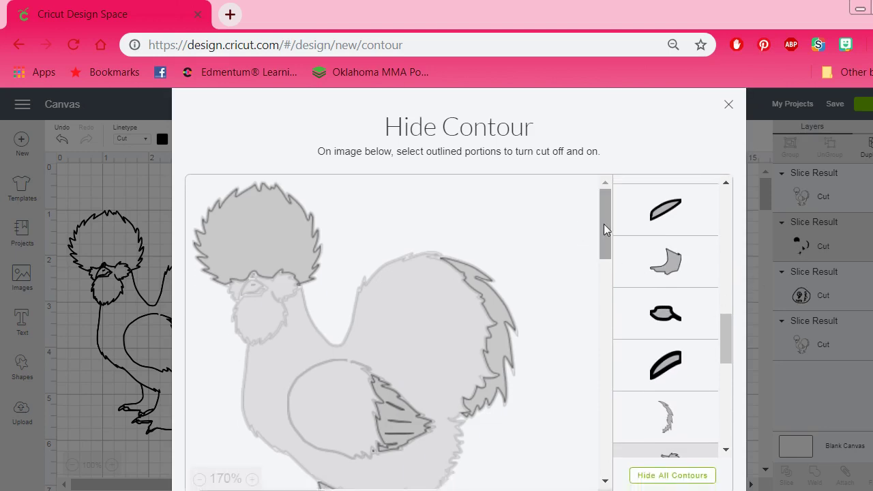
left_click_drag(603, 224, 602, 273)
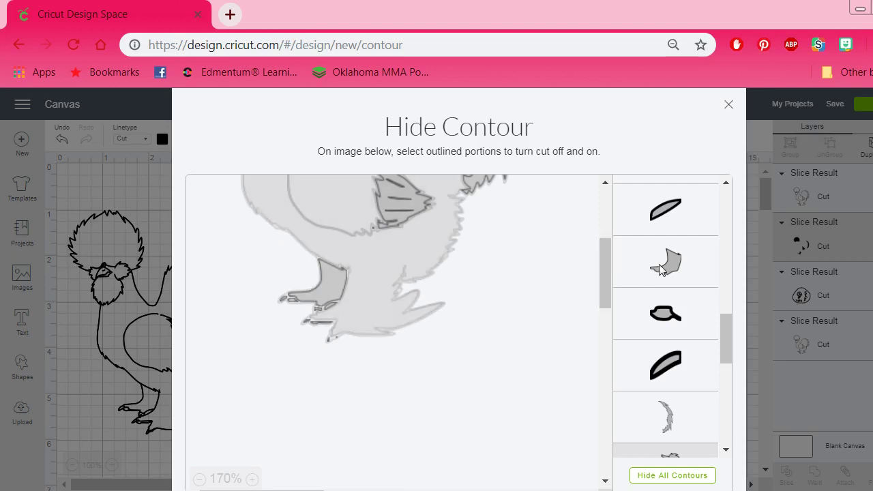
left_click(327, 286)
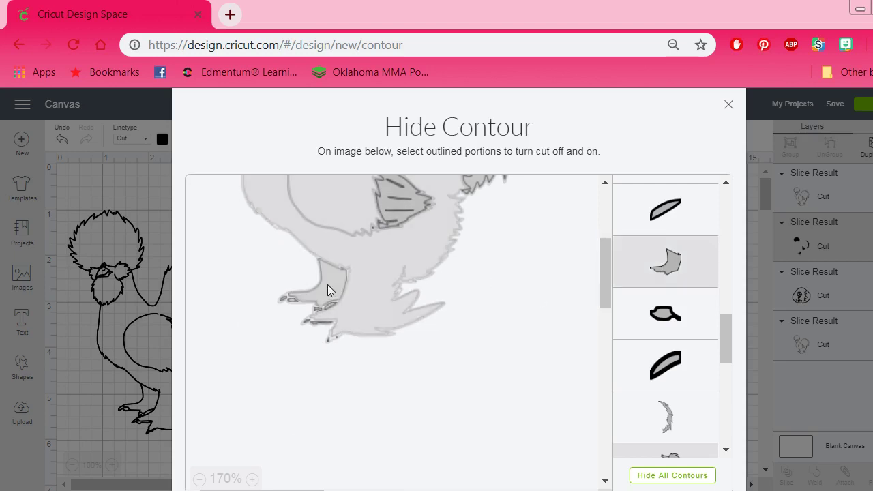
left_click(659, 319)
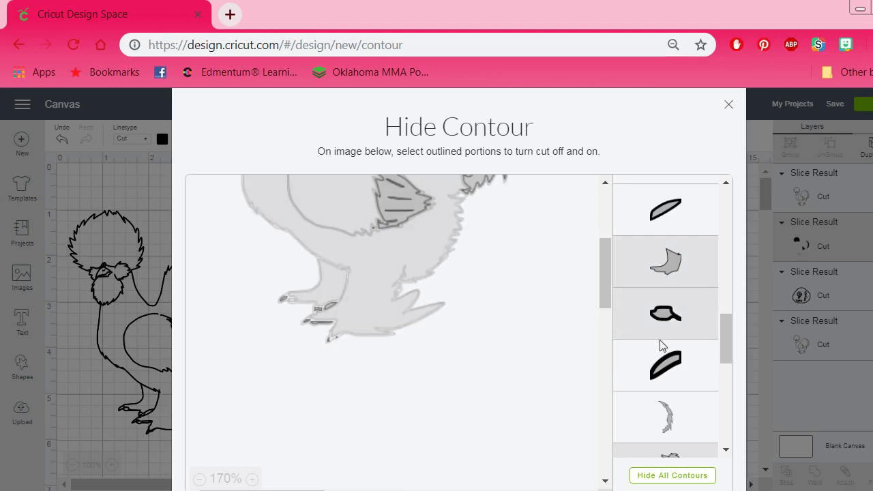
left_click(668, 365)
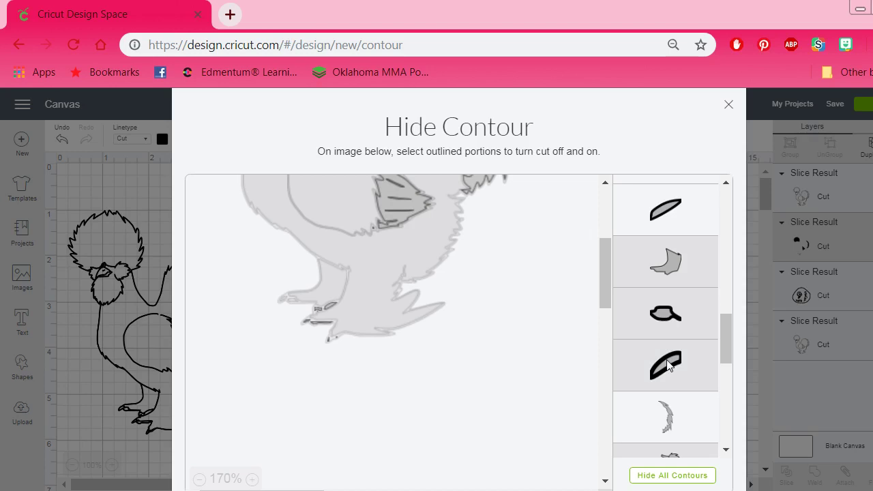
left_click(654, 214)
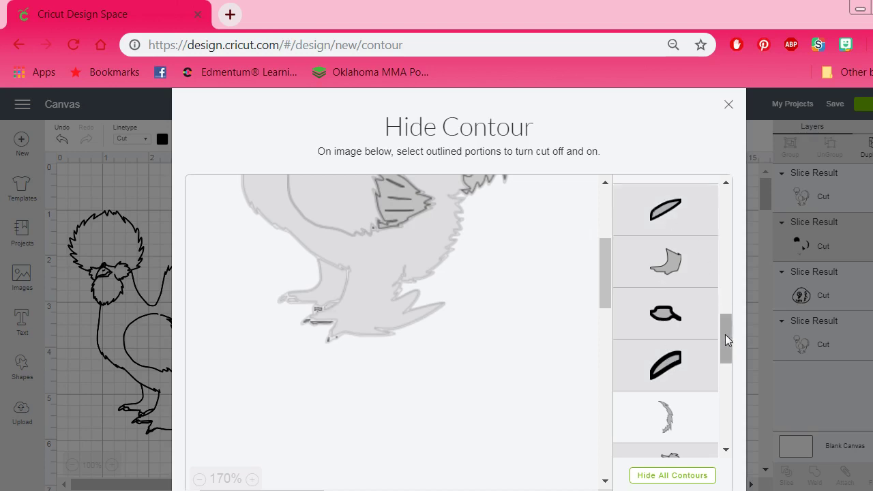
Hide the flag-shaped piece, the D-shaped piece and the last two toe lines.
left_click_drag(725, 334, 716, 302)
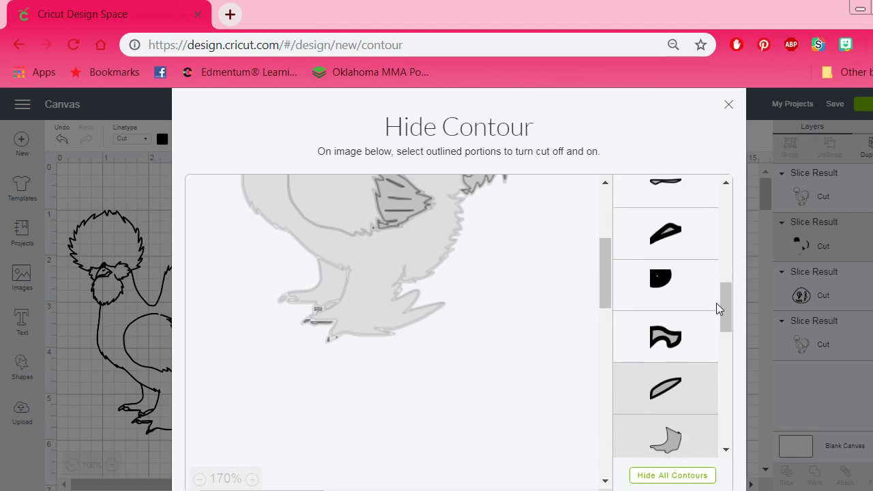
left_click(658, 342)
left_click(655, 280)
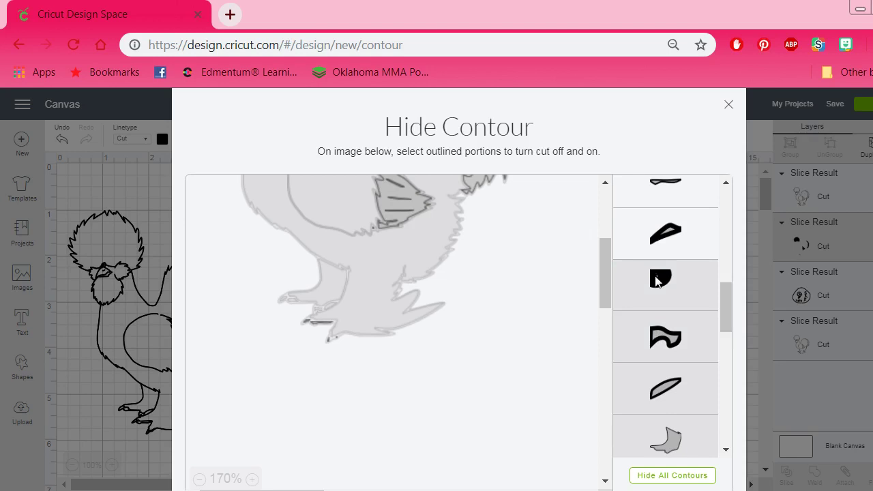
left_click(656, 280)
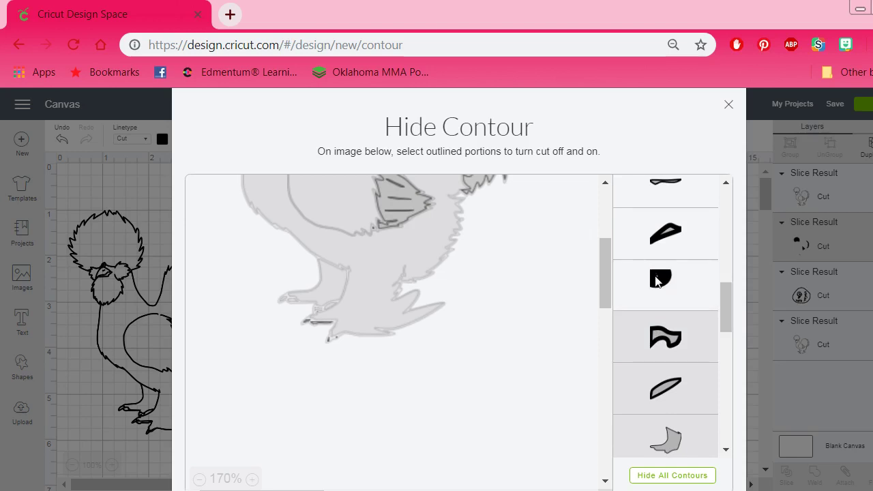
left_click(657, 278)
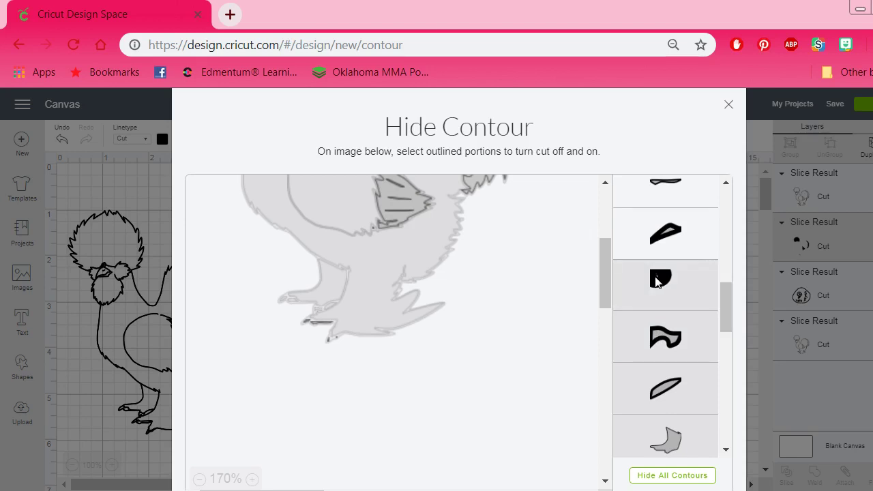
left_click(662, 239)
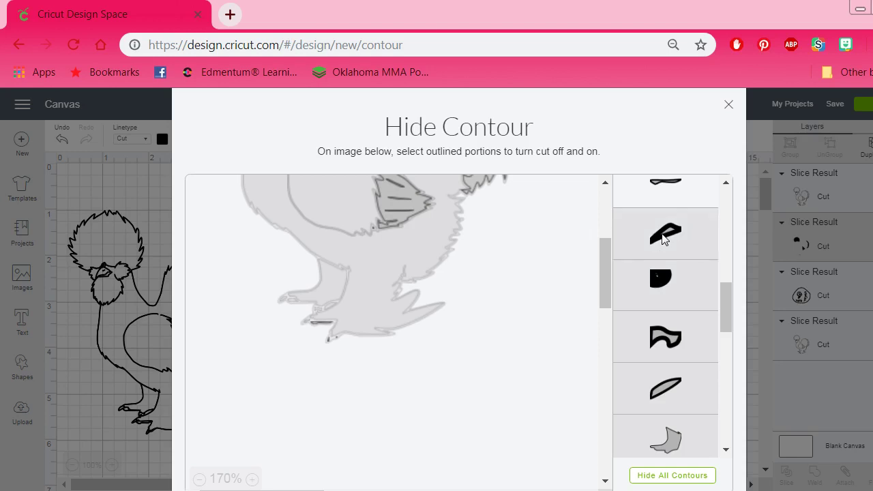
left_click(671, 185)
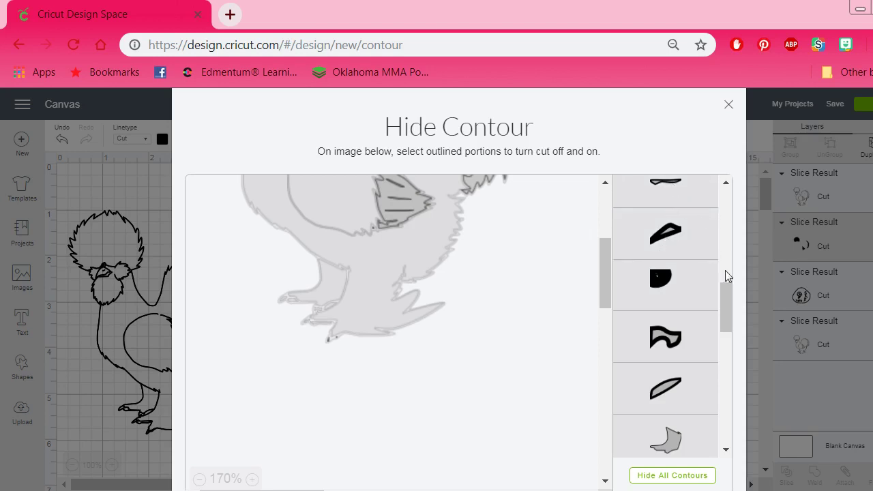
left_click_drag(725, 292, 715, 192)
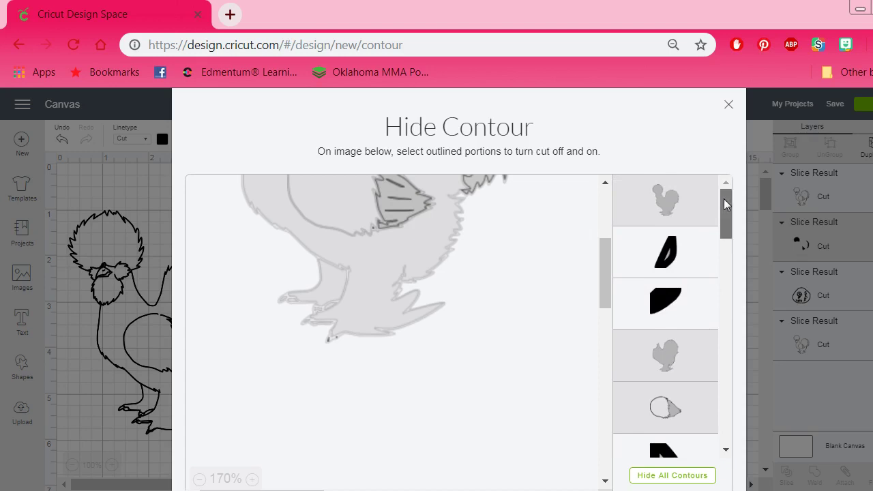
Stop cutting the three remaining wing-line contours.
left_click_drag(723, 199, 727, 242)
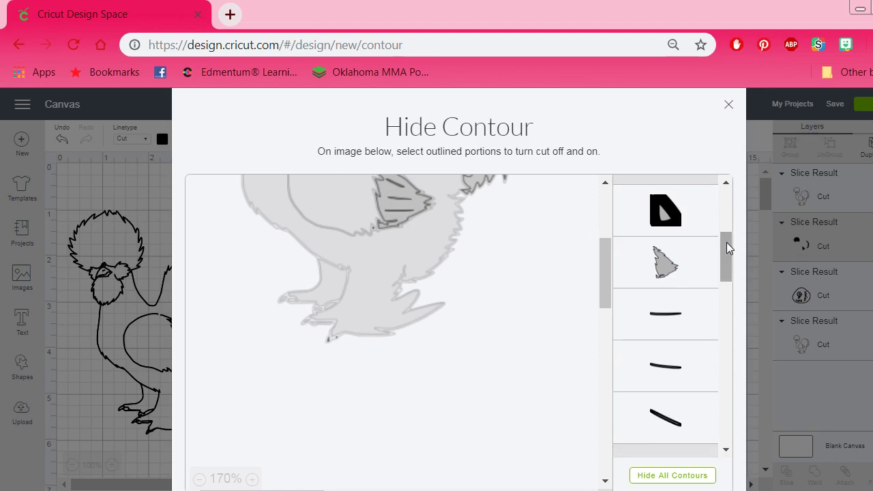
left_click(666, 318)
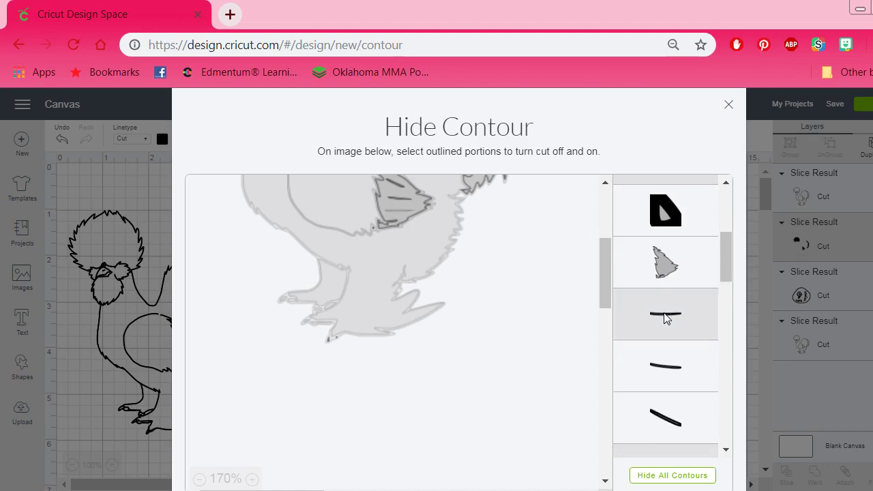
left_click(658, 369)
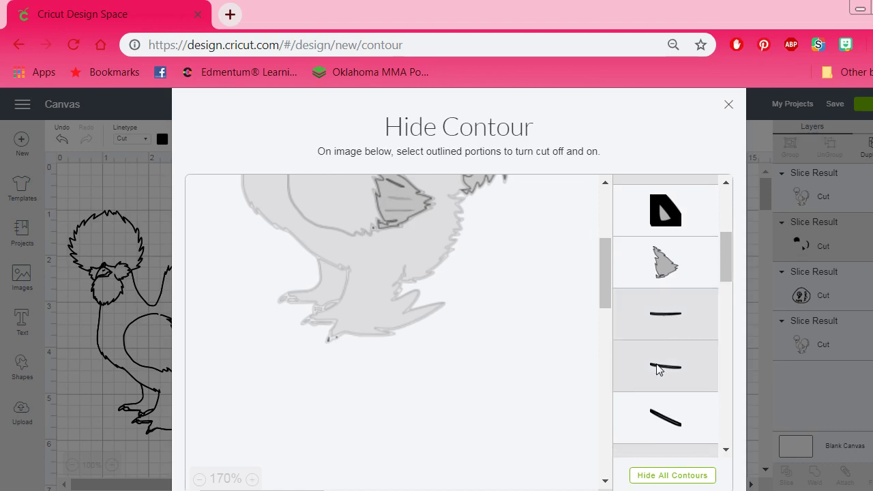
left_click(655, 418)
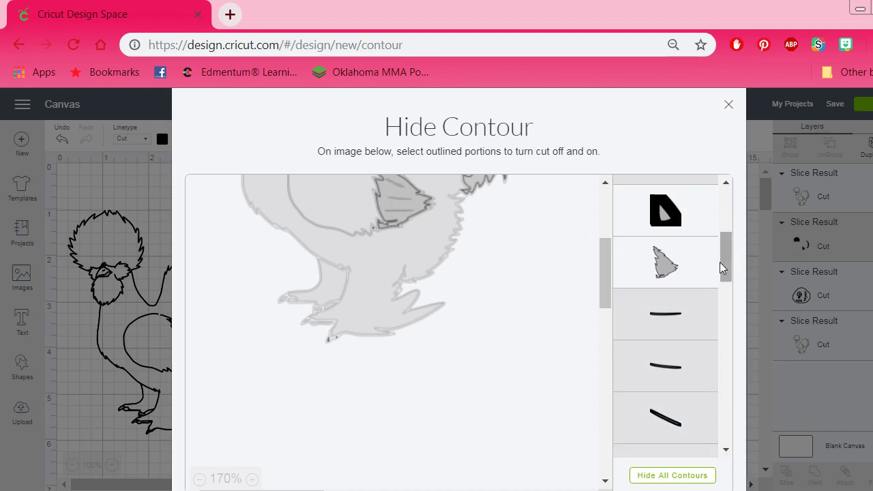
left_click_drag(724, 259, 727, 286)
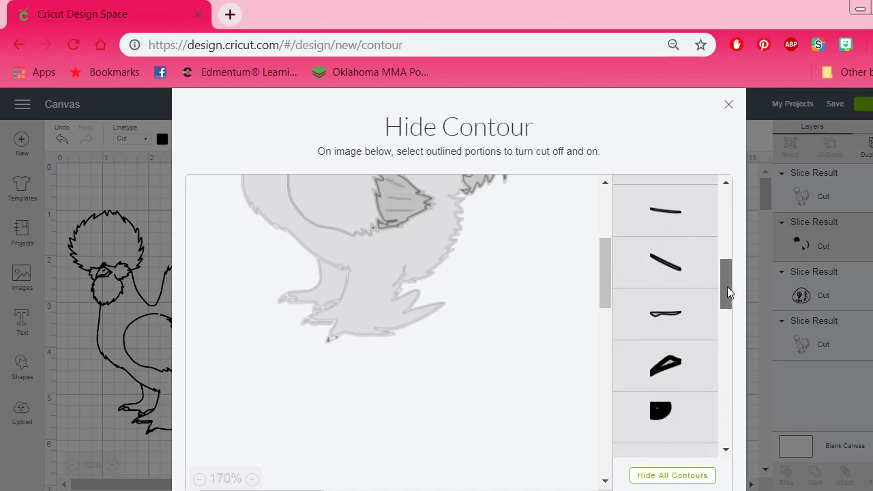
Recheck the remaining crest, tail and wing feather contours, then close the Hide Contour window.
left_click(729, 105)
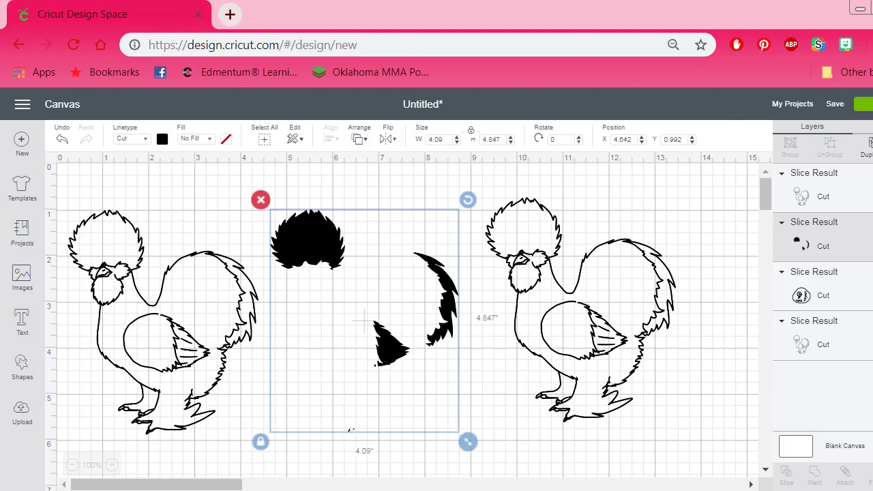
left_click(872, 471)
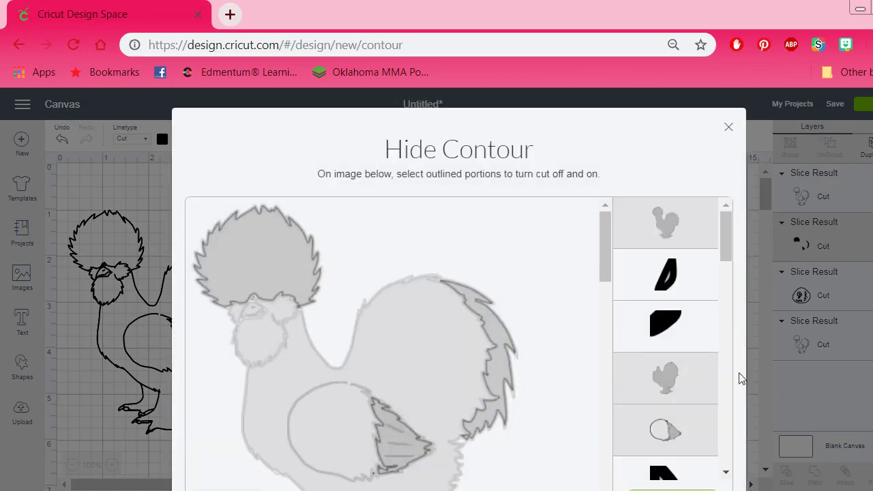
left_click_drag(603, 250, 595, 300)
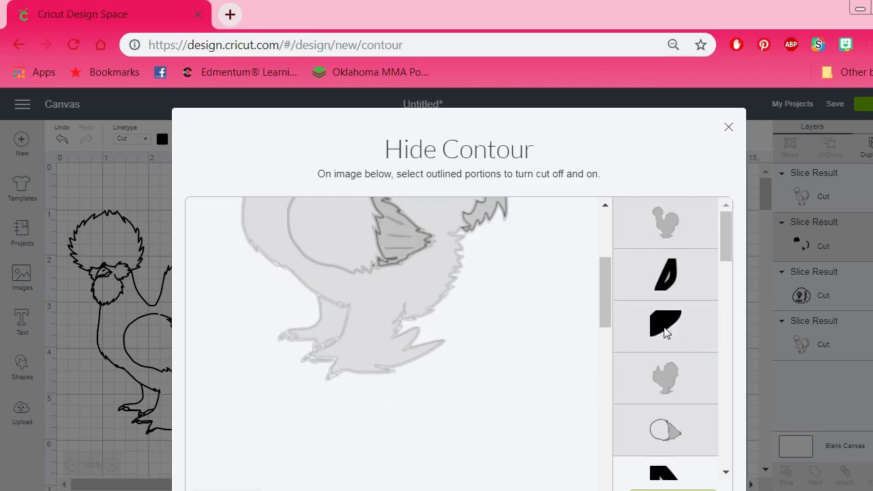
left_click(728, 132)
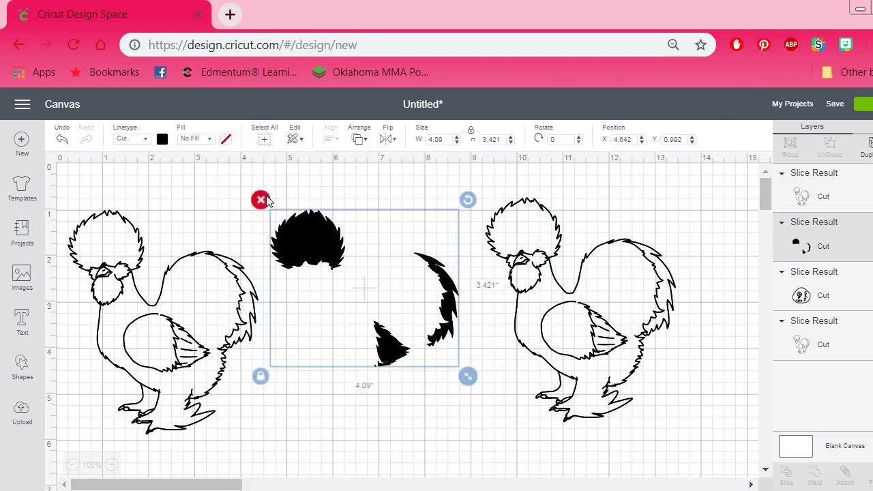
Colour the feather pieces pink and align them over the left rooster's crest, tail and wing.
left_click(162, 139)
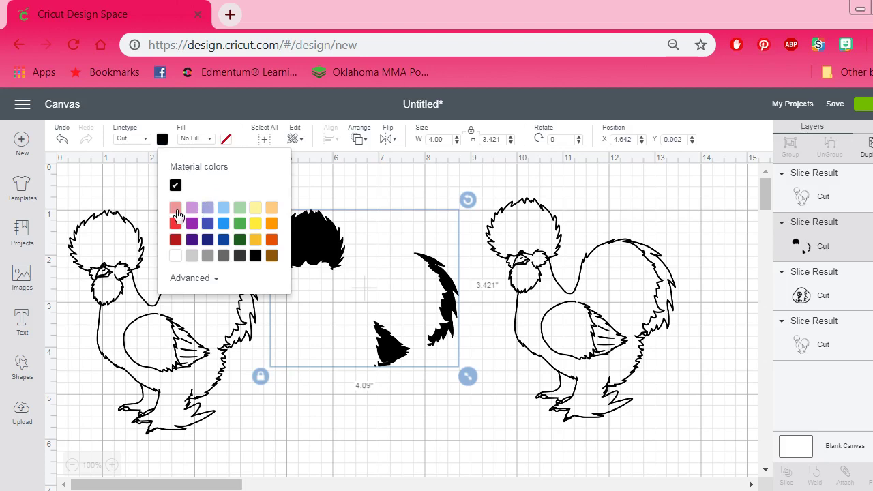
left_click(175, 209)
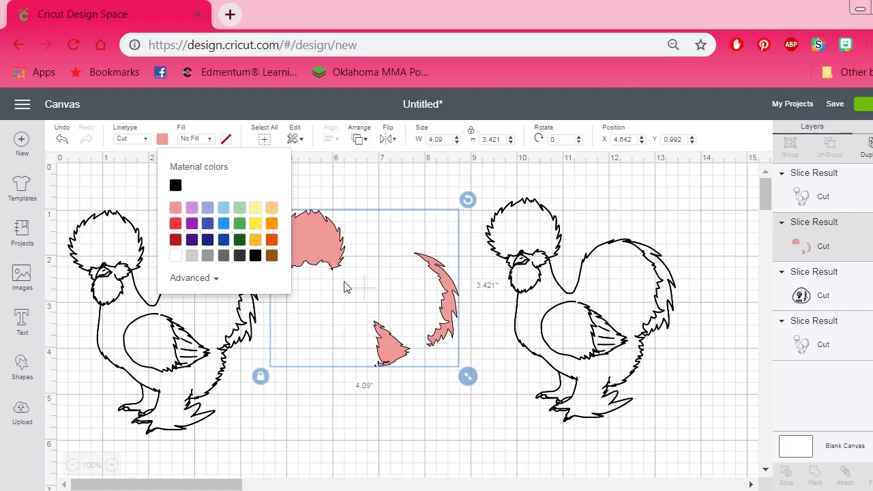
left_click(398, 309)
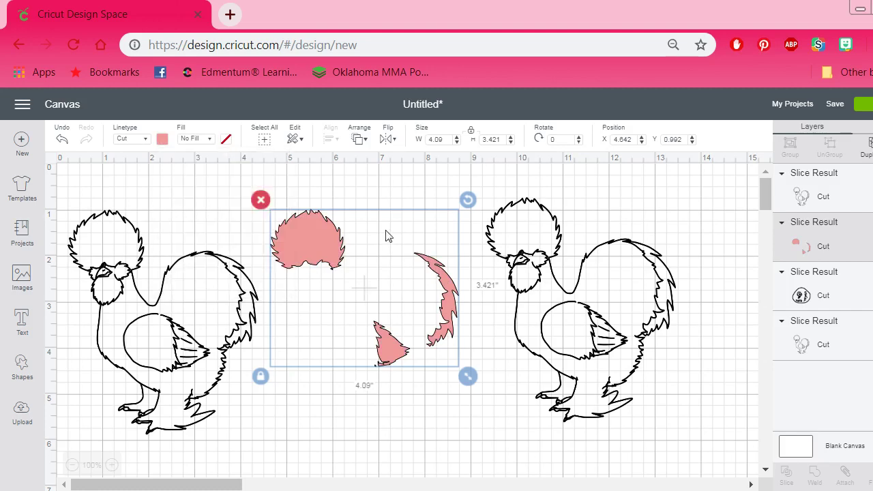
left_click_drag(375, 268, 174, 272)
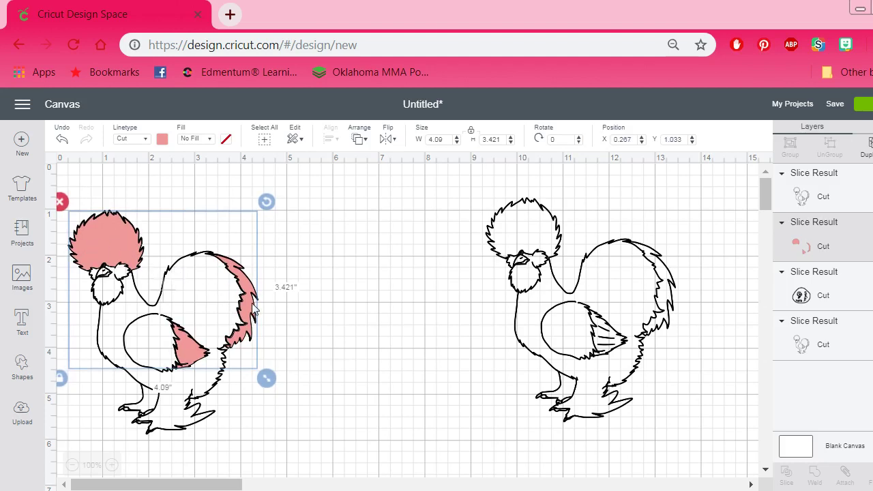
left_click(336, 331)
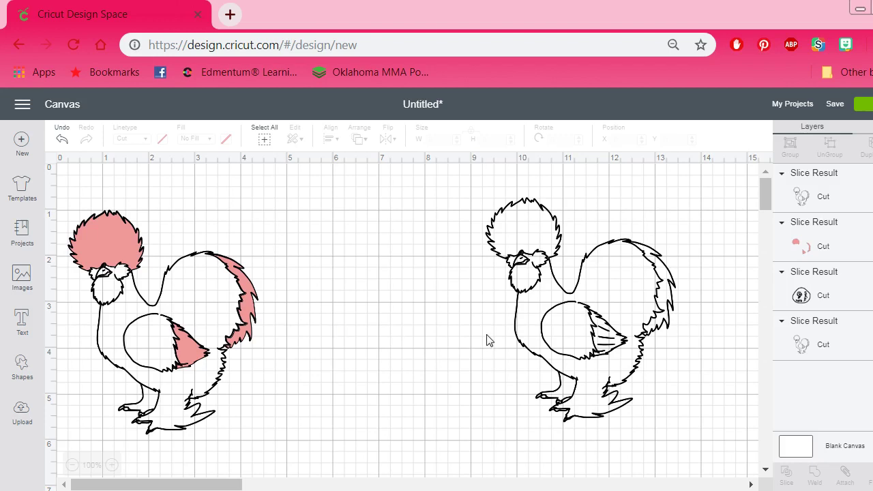
Apply Hide All Contours to the right rooster, leaving a solid black silhouette.
left_click(610, 302)
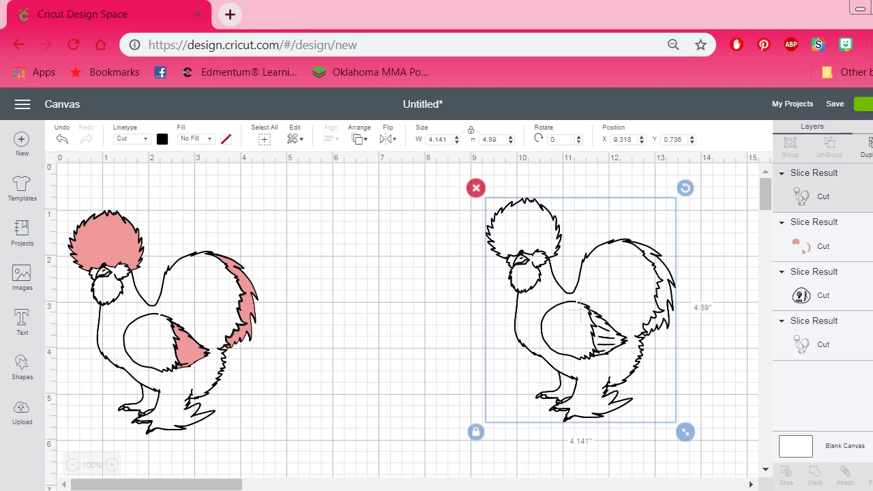
left_click(870, 472)
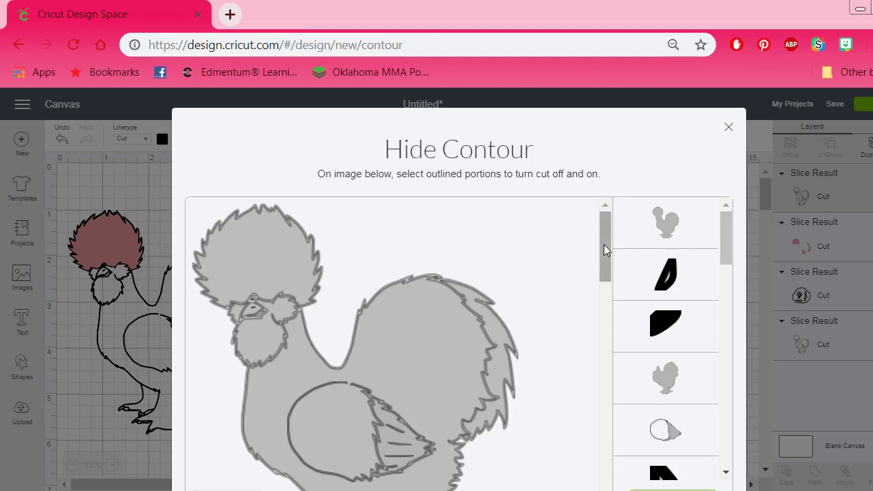
left_click_drag(602, 275, 596, 240)
left_click_drag(724, 242, 733, 458)
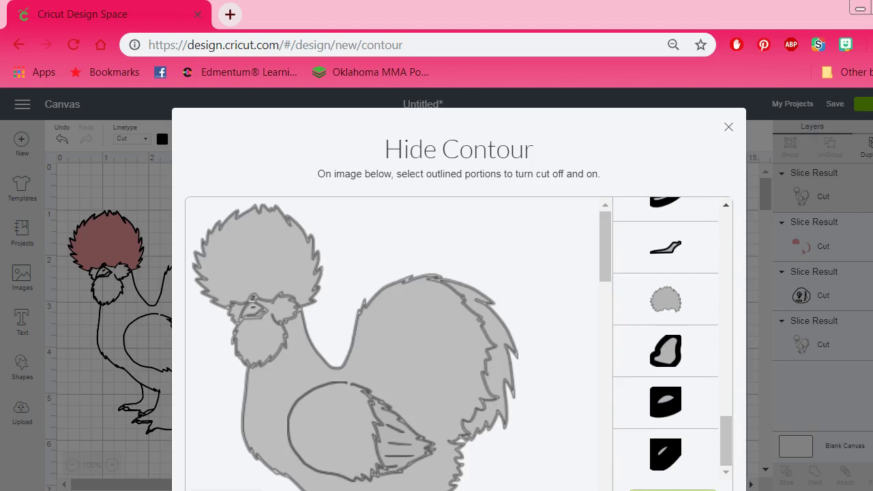
scroll(724, 422, "down", 1)
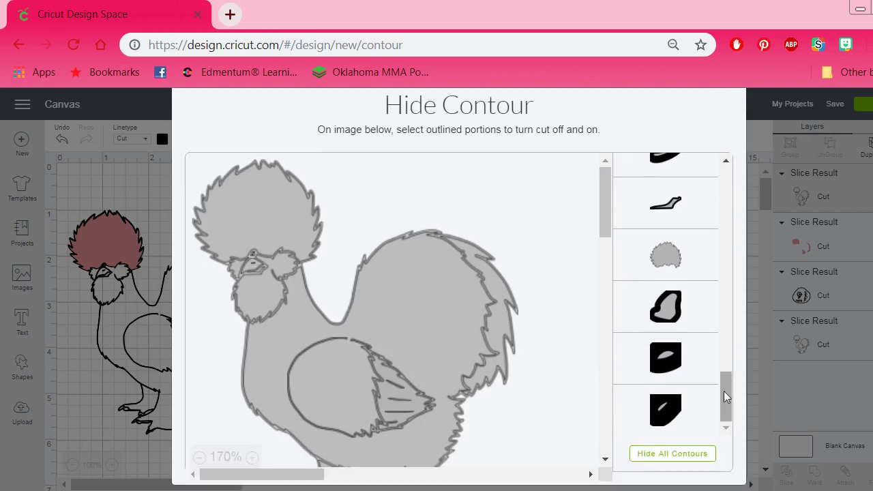
left_click(675, 453)
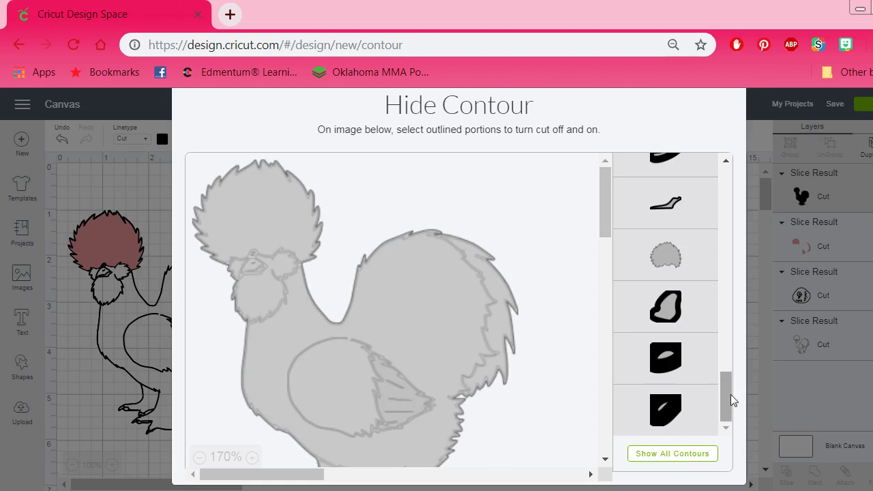
left_click_drag(727, 393, 703, 161)
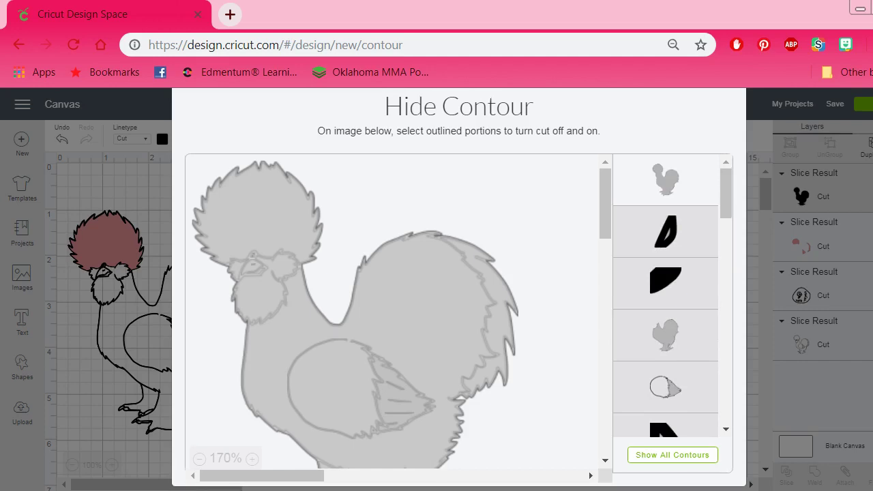
scroll(699, 147, "up", 2)
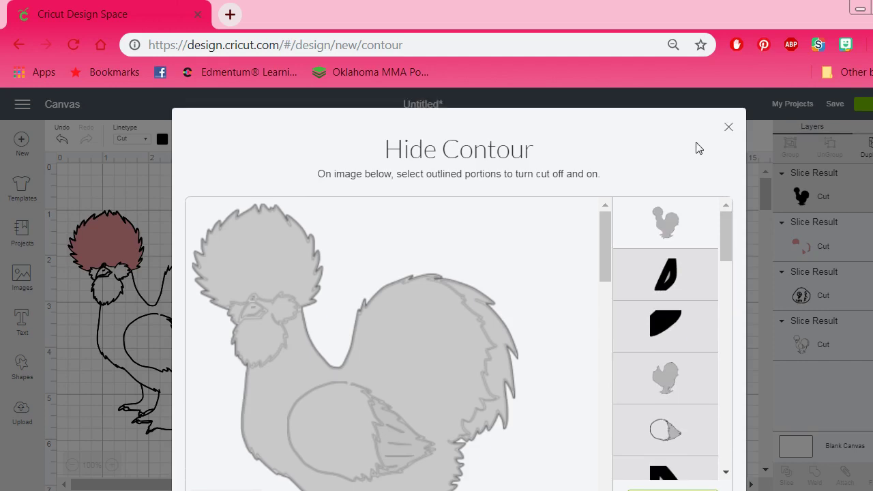
left_click(728, 128)
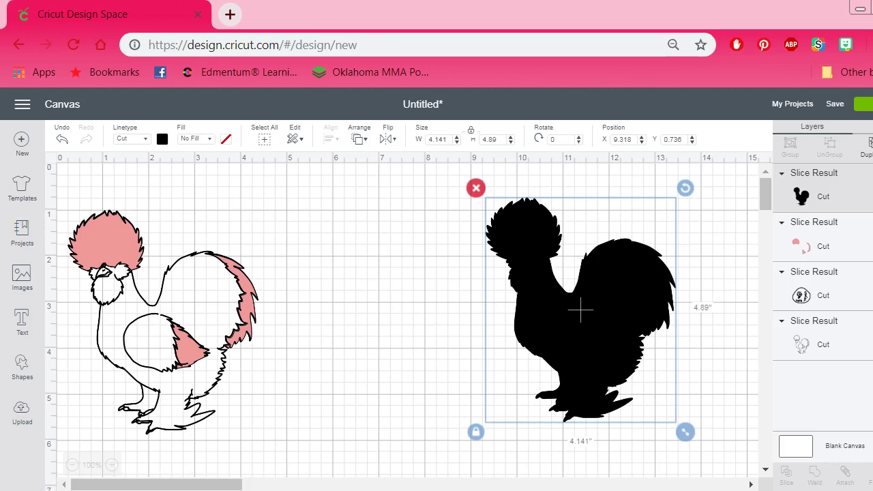
In Hide Contour, hide the tail contour and restore the wing feather, wing oval and body contours.
left_click(871, 471)
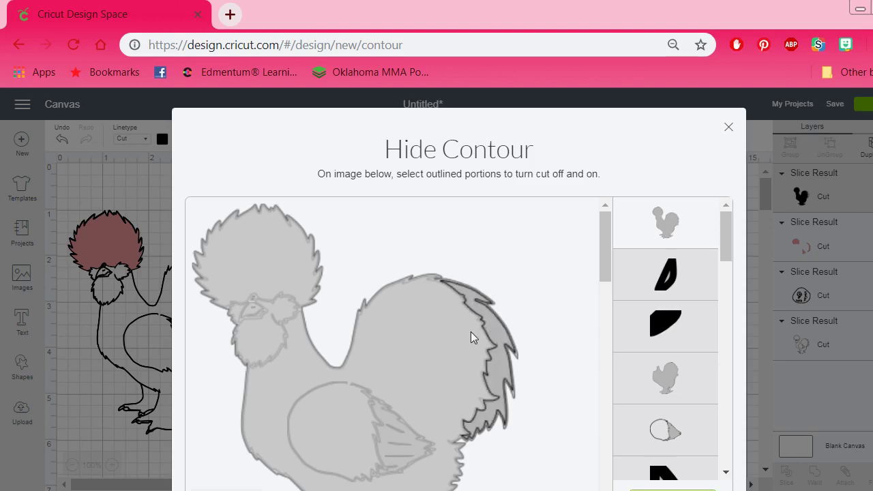
left_click(470, 331)
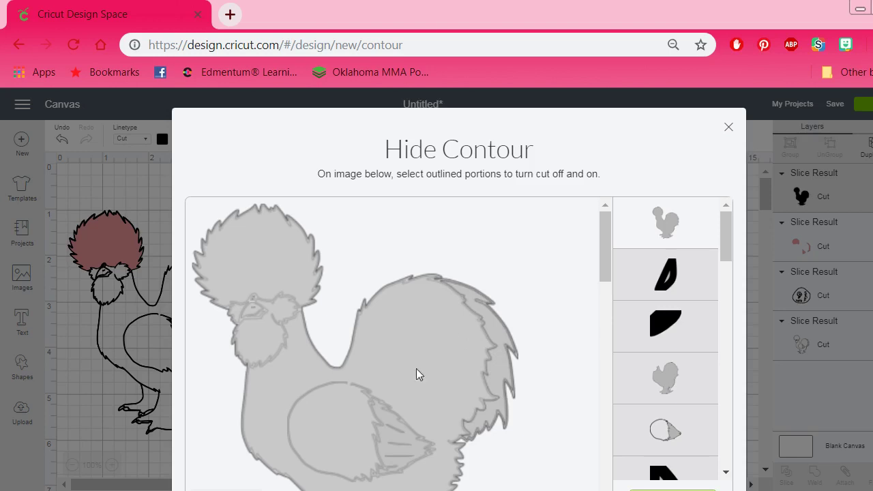
left_click(388, 437)
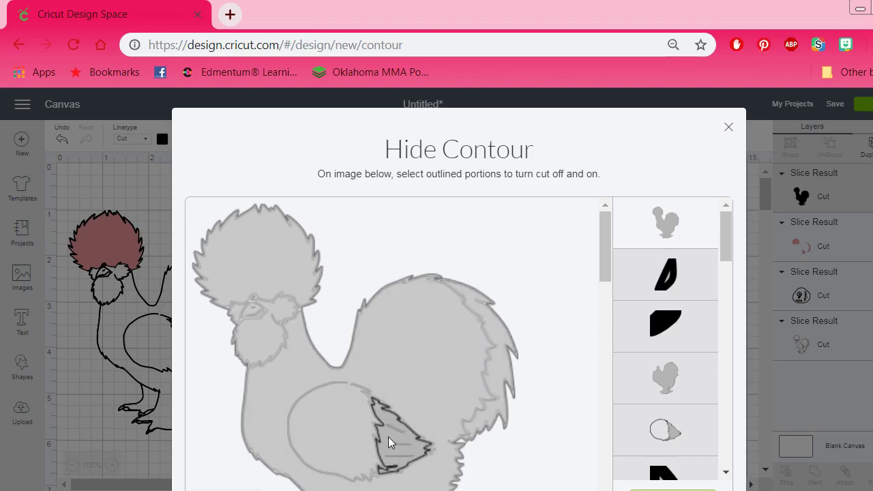
left_click(338, 429)
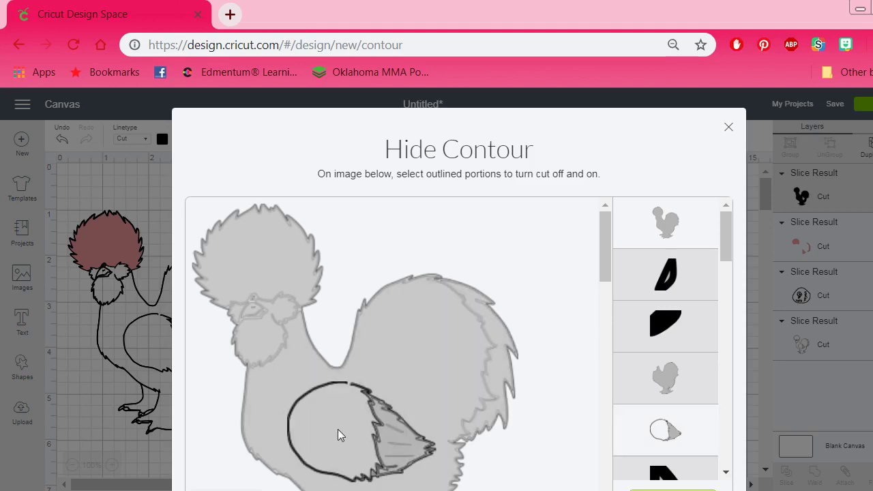
left_click(282, 374)
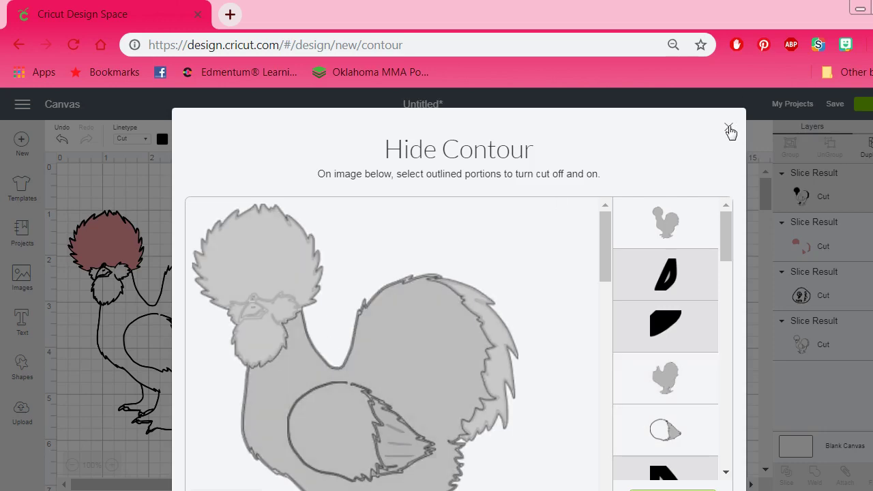
left_click(728, 129)
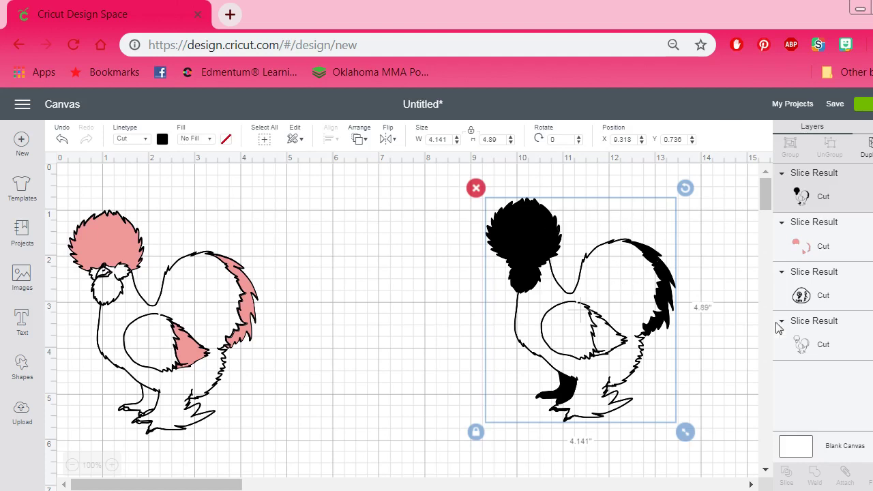
Reopen Hide Contour and use Hide All then Show All so every contour cuts again.
left_click(870, 471)
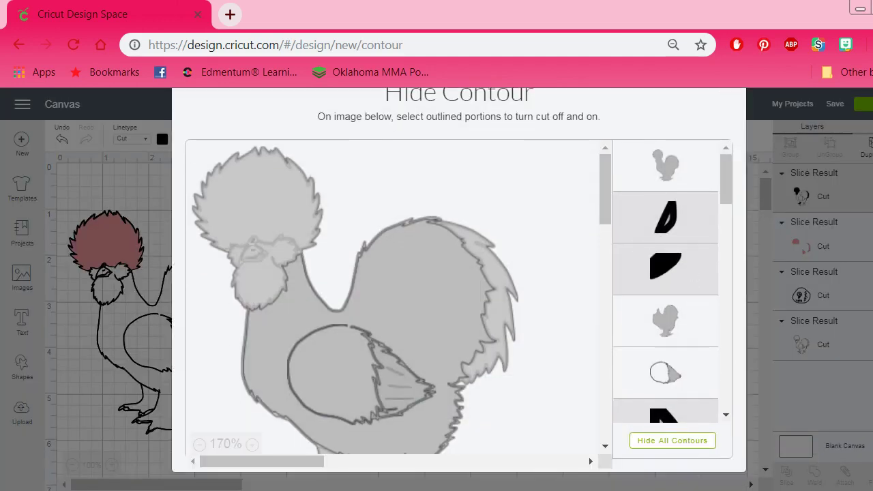
left_click(673, 441)
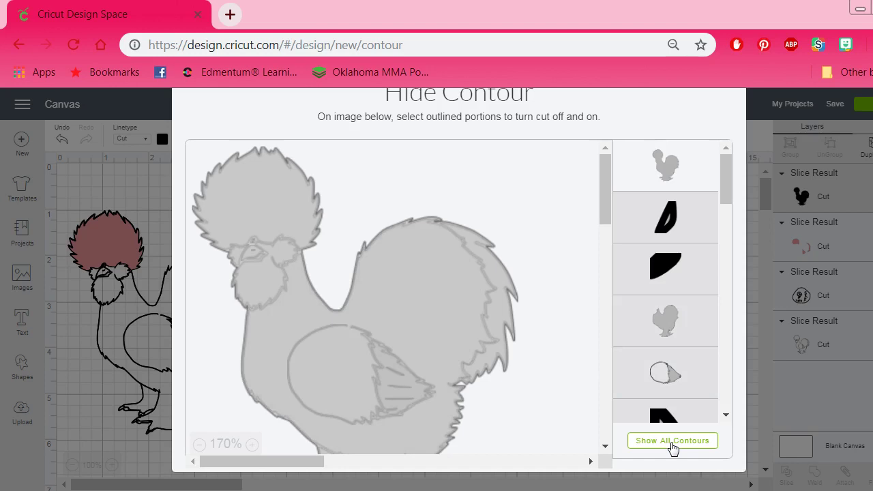
left_click(672, 441)
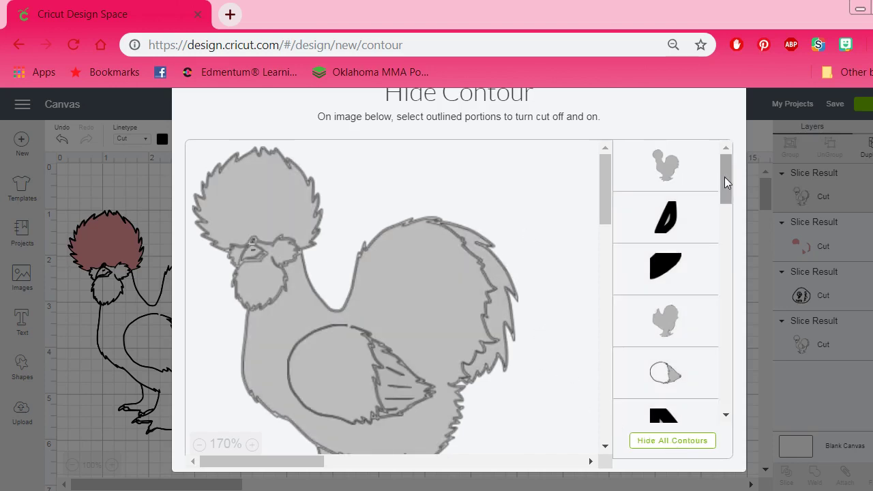
Hide the outer outline, tail, body, wing oval, wing feather, beard, crest and half-dome cuts.
left_click(662, 169)
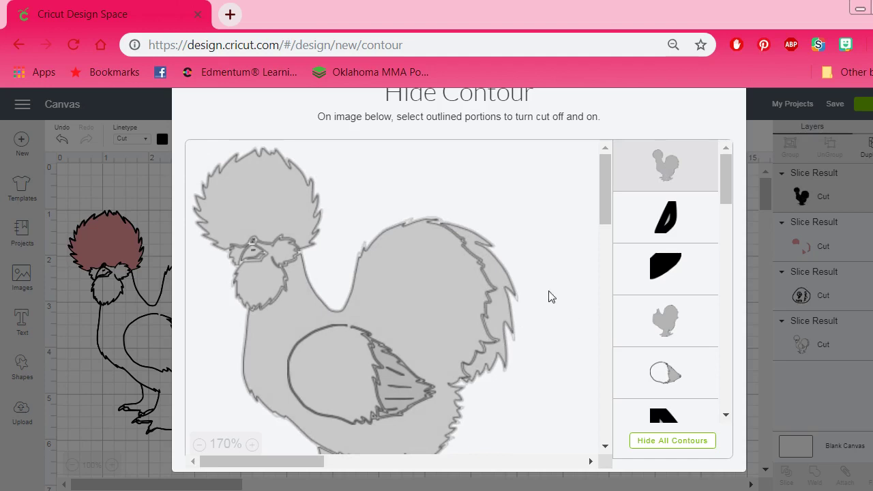
left_click(497, 313)
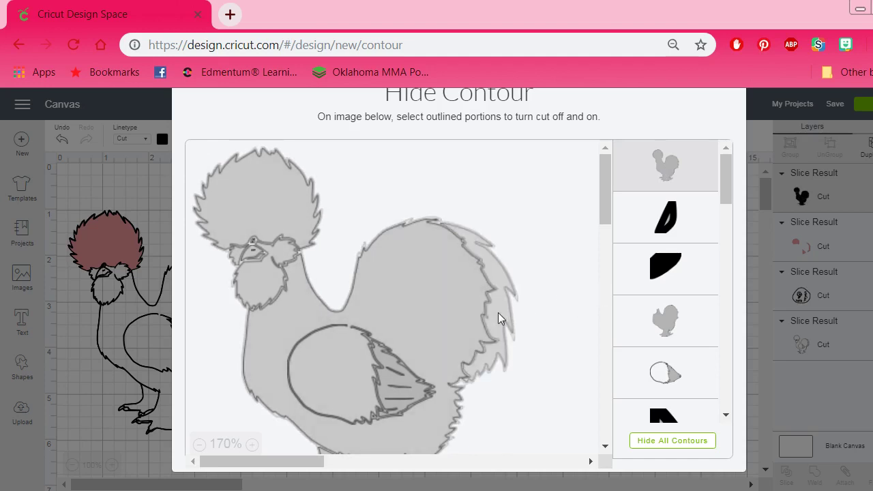
left_click(430, 287)
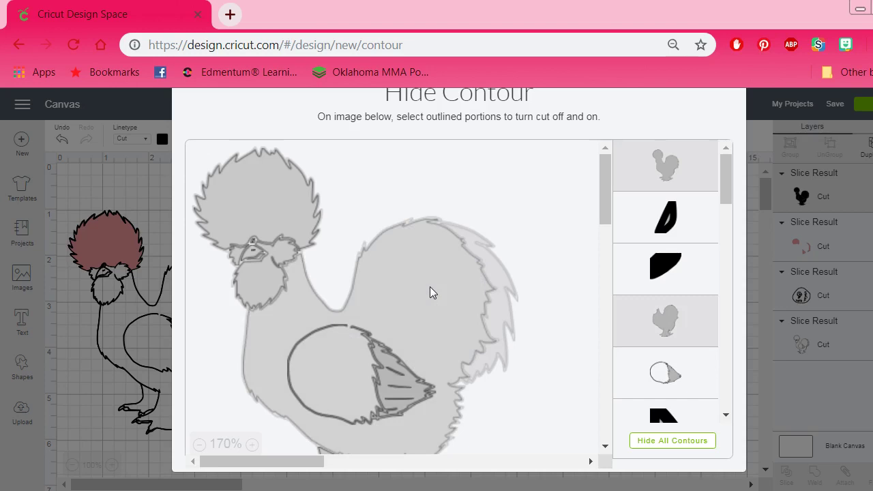
left_click(317, 368)
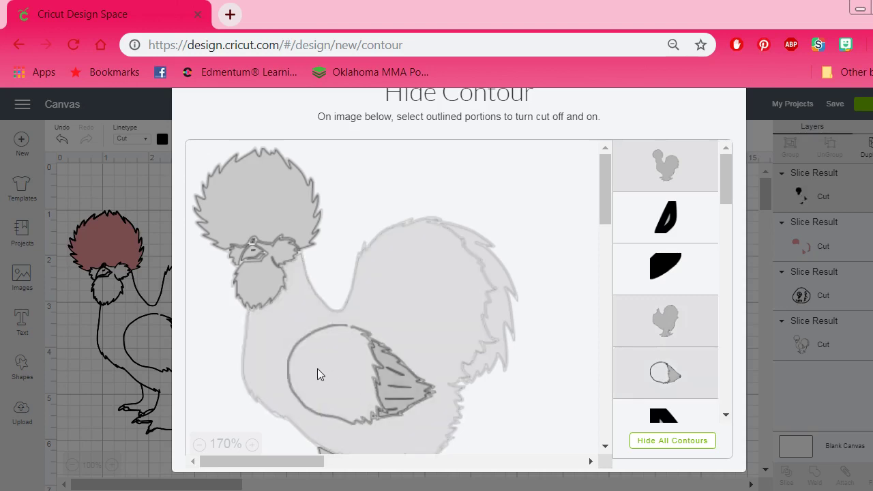
left_click(390, 379)
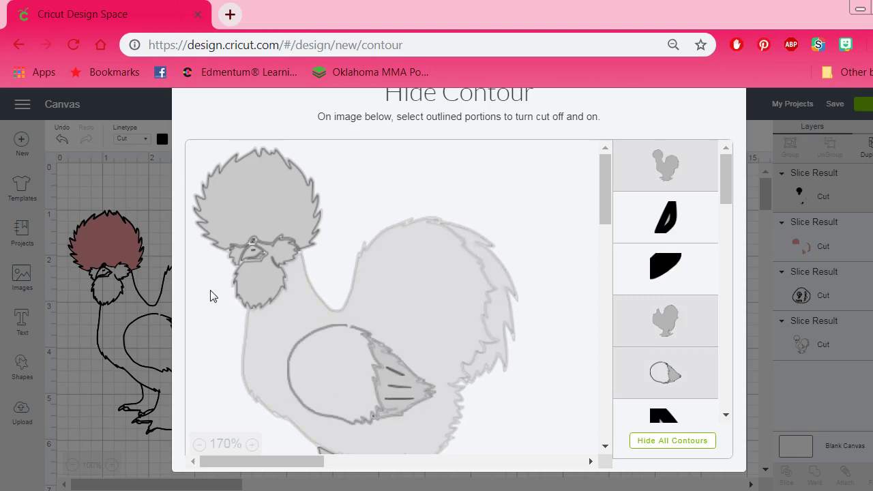
left_click(249, 283)
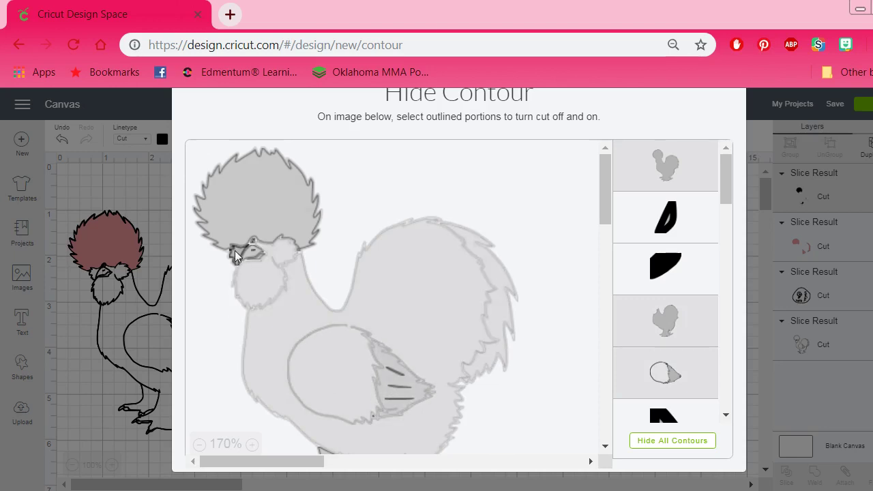
left_click(247, 197)
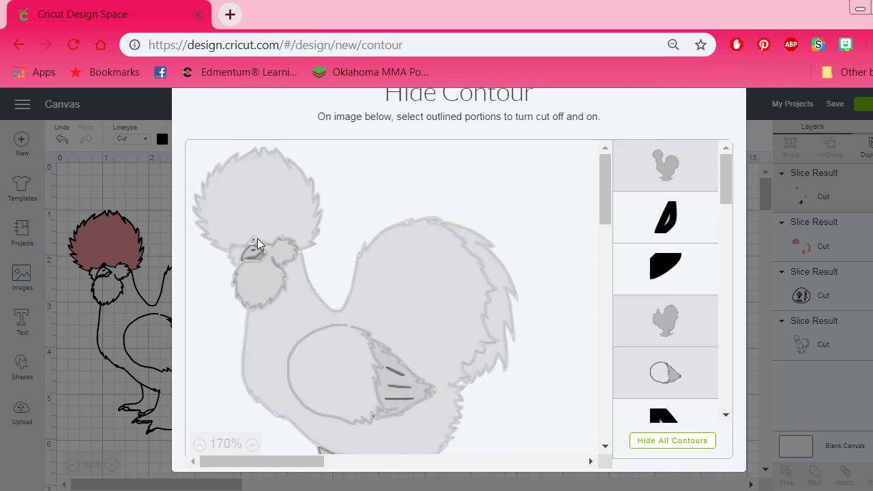
left_click(255, 242)
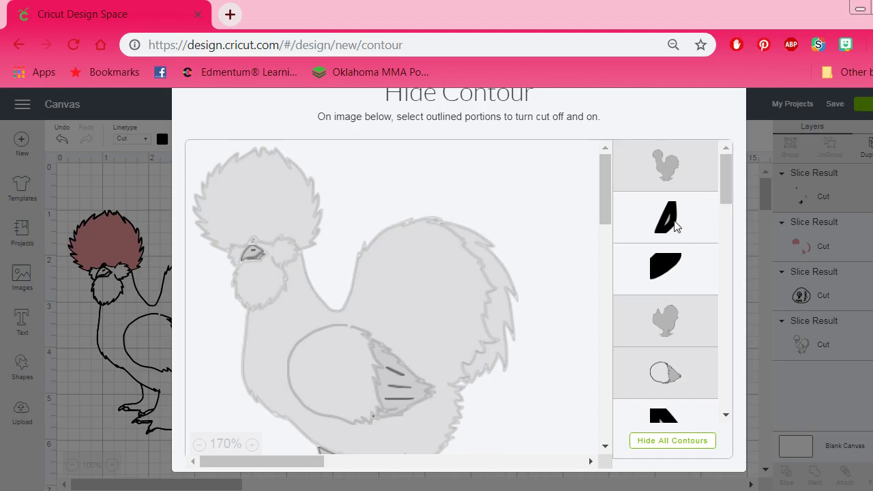
left_click(674, 263)
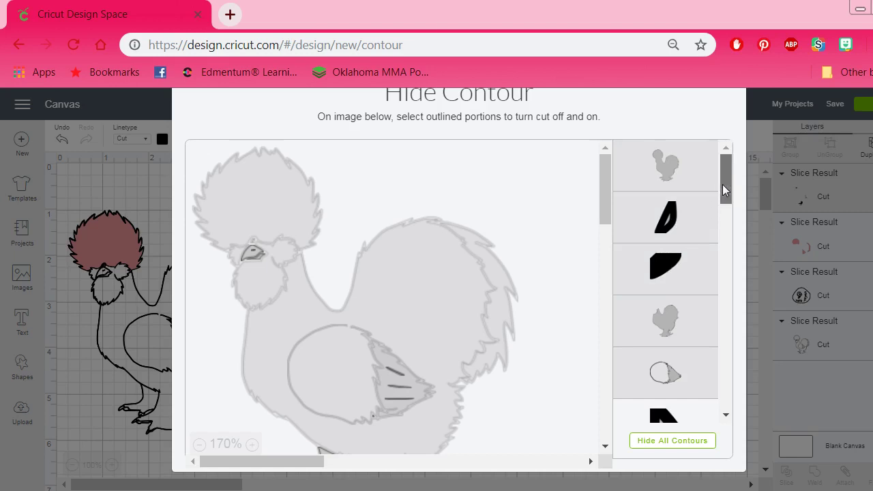
Hide the notched piece, two short wing lines, and the bar, curved, D- and S-shaped contours.
left_click_drag(722, 184, 724, 223)
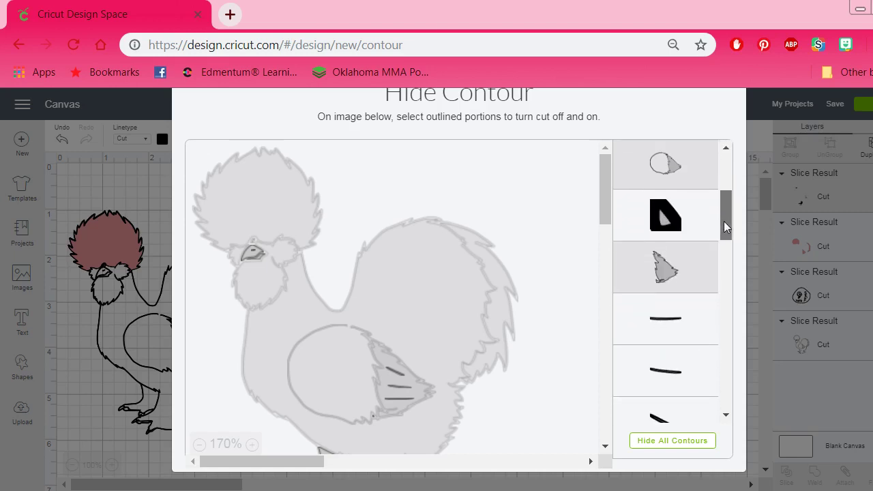
left_click(678, 223)
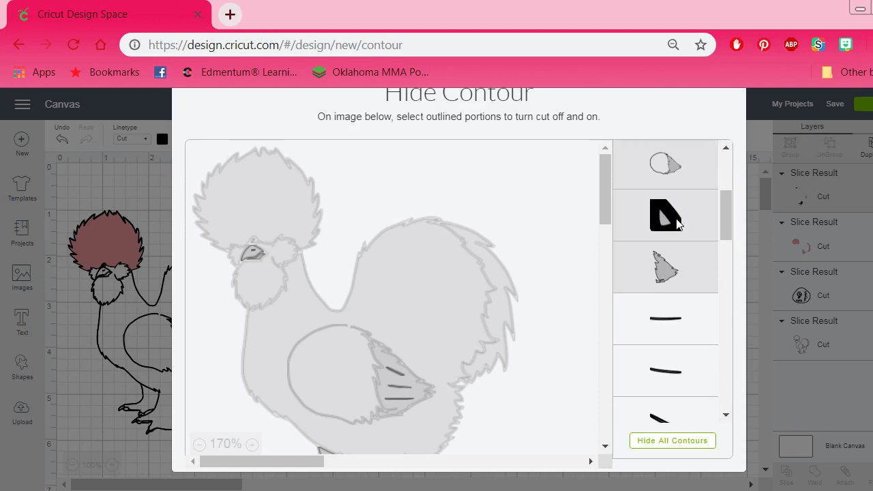
left_click(661, 312)
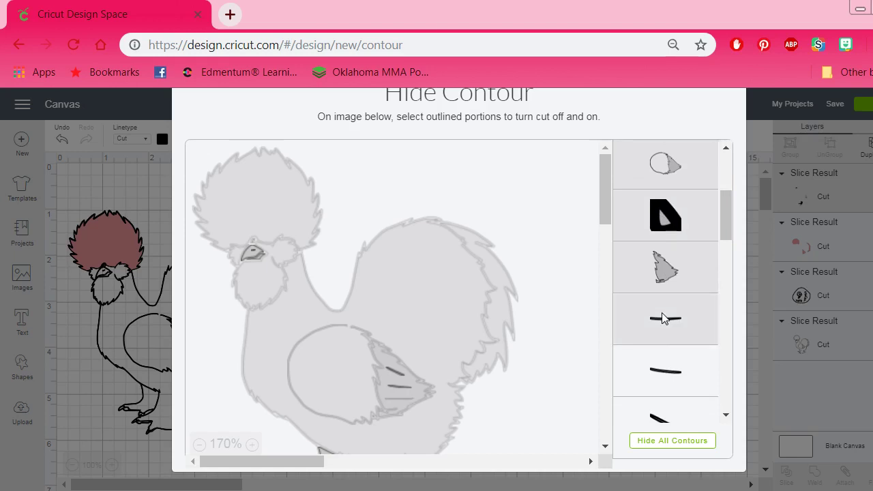
left_click(669, 383)
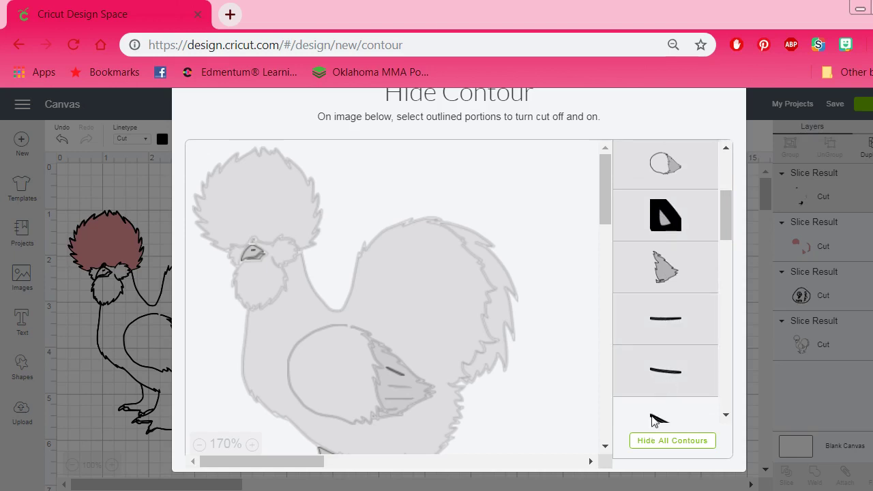
left_click_drag(725, 223, 727, 265)
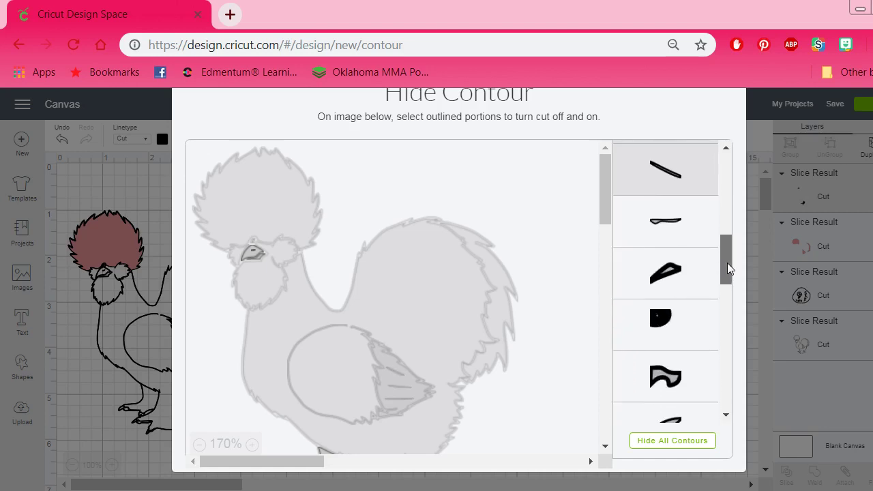
left_click(680, 210)
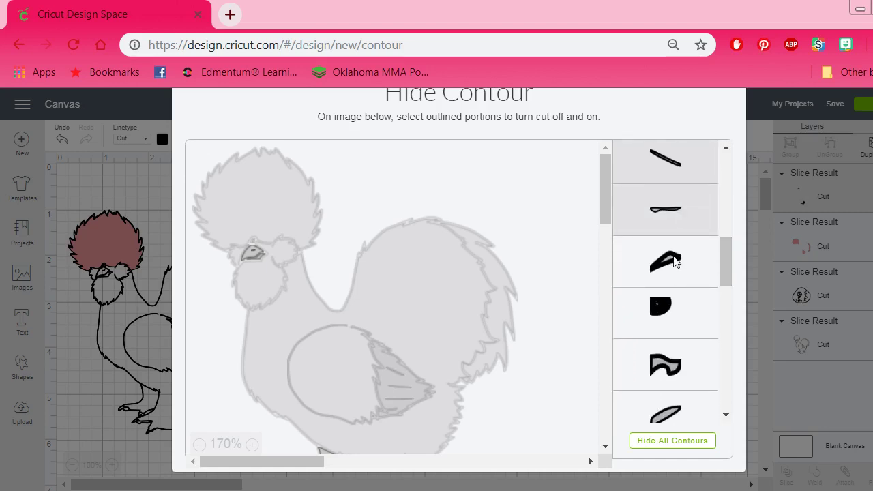
left_click(674, 261)
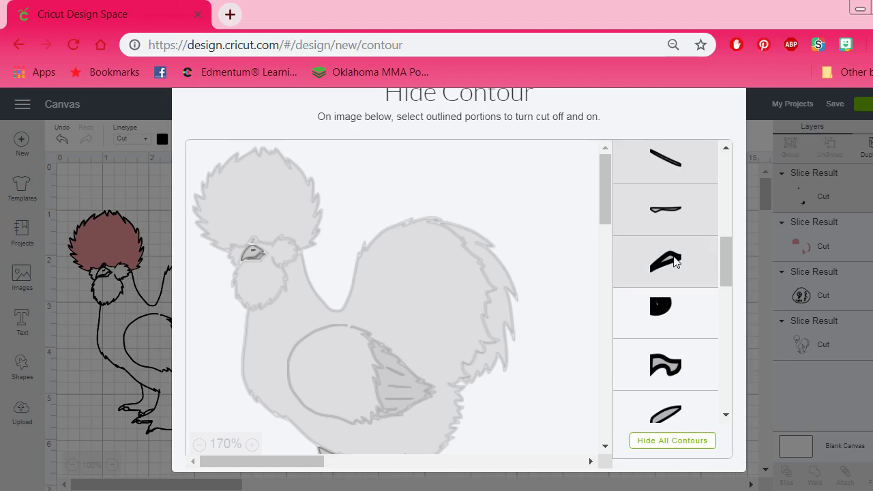
left_click(663, 311)
left_click(658, 368)
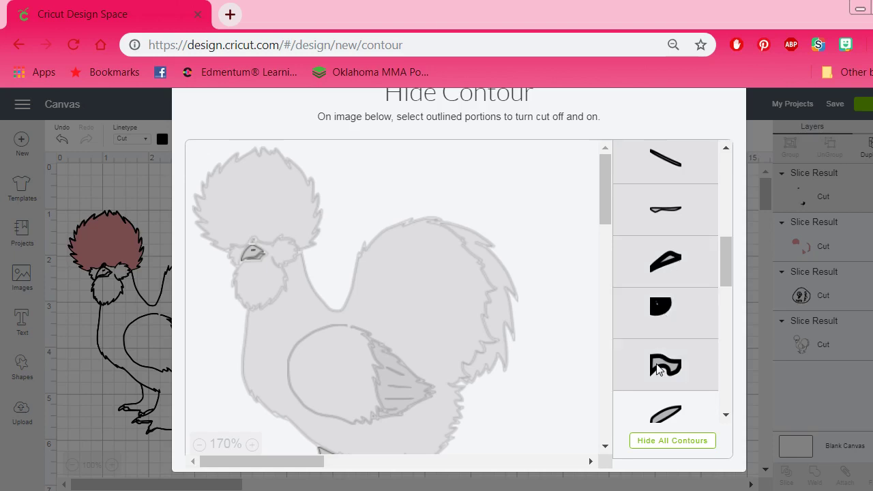
Hide the feather, boot and hat-shaped contours, leaving only the 0.325 by 0.21 beak.
scroll(721, 275, "down", 3)
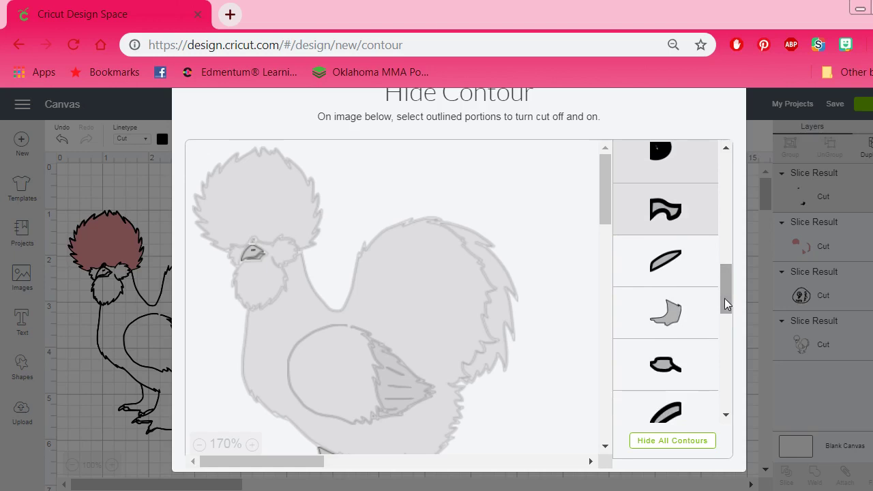
left_click(659, 261)
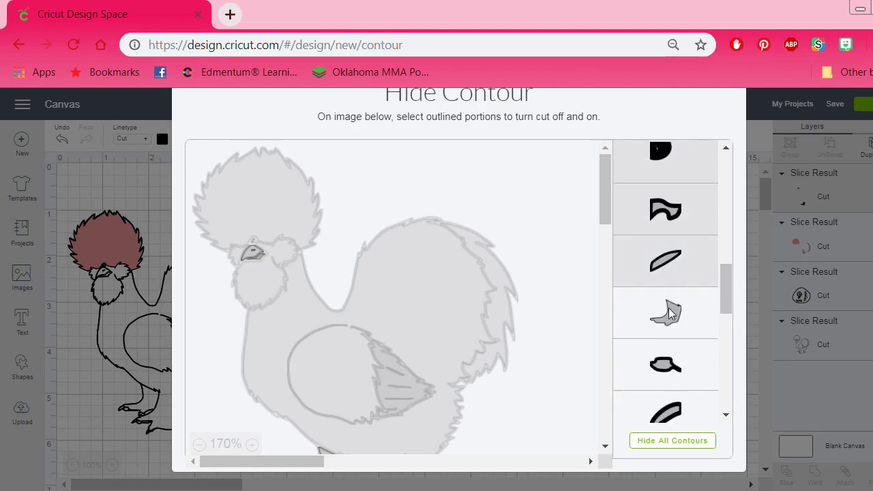
left_click(668, 310)
left_click(668, 368)
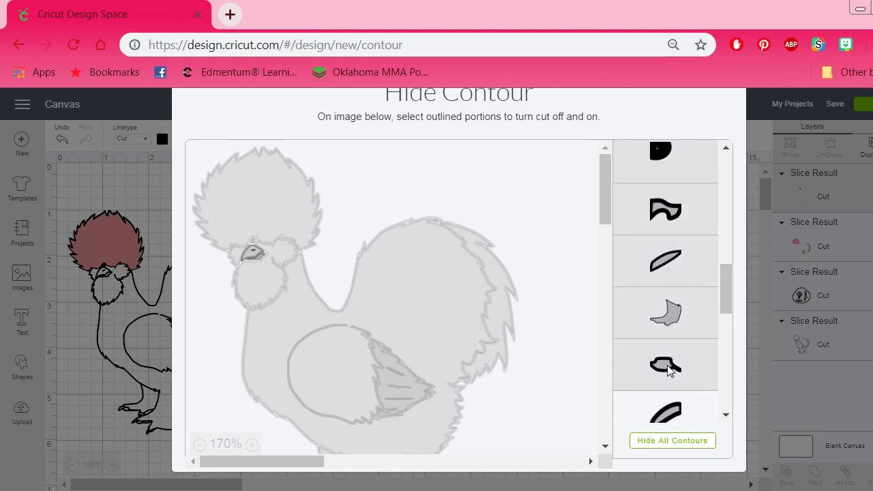
left_click_drag(725, 275, 726, 306)
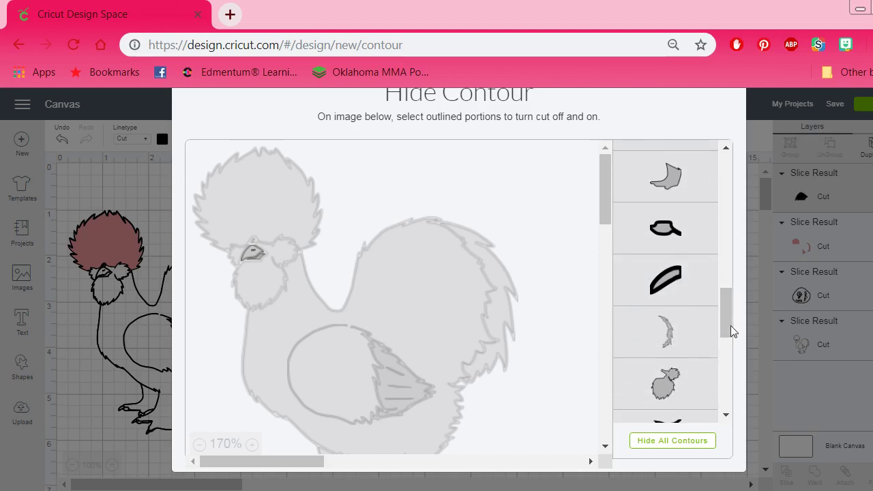
left_click_drag(720, 312, 725, 161)
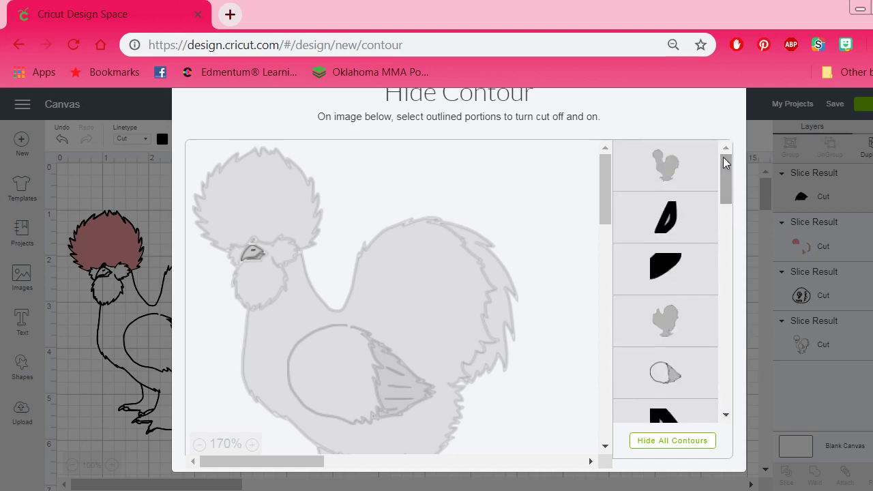
scroll(459, 286, "up", 1)
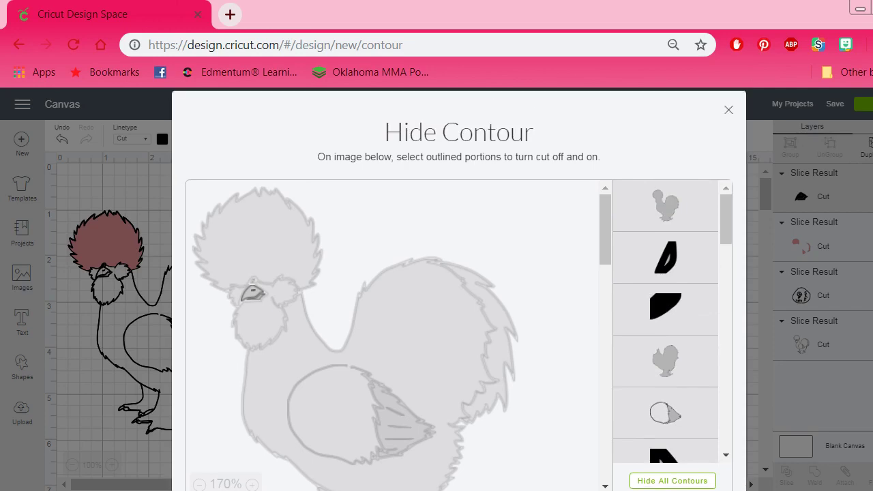
left_click(729, 110)
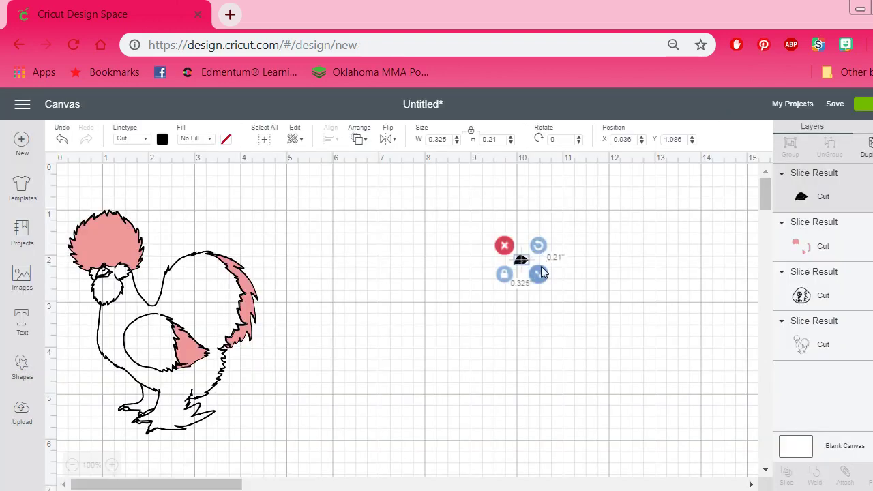
Colour the small beak shape orange, undoing an accidental resize first.
left_click_drag(539, 274, 587, 298)
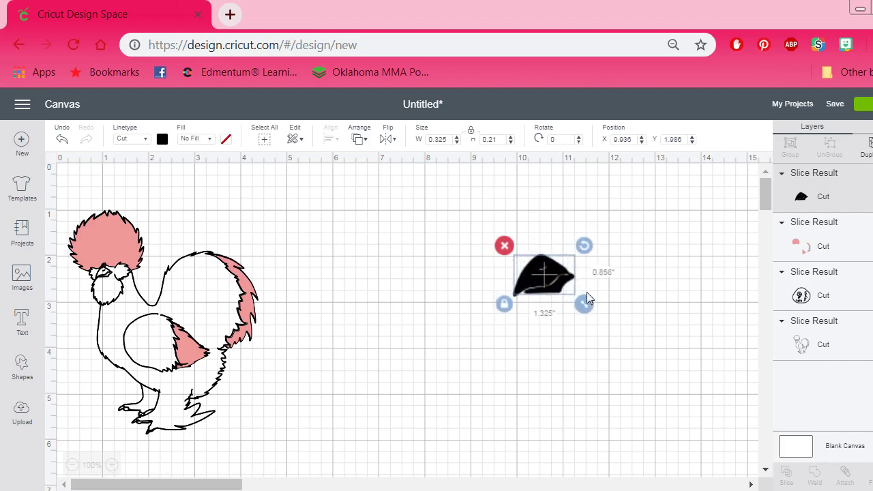
left_click(61, 141)
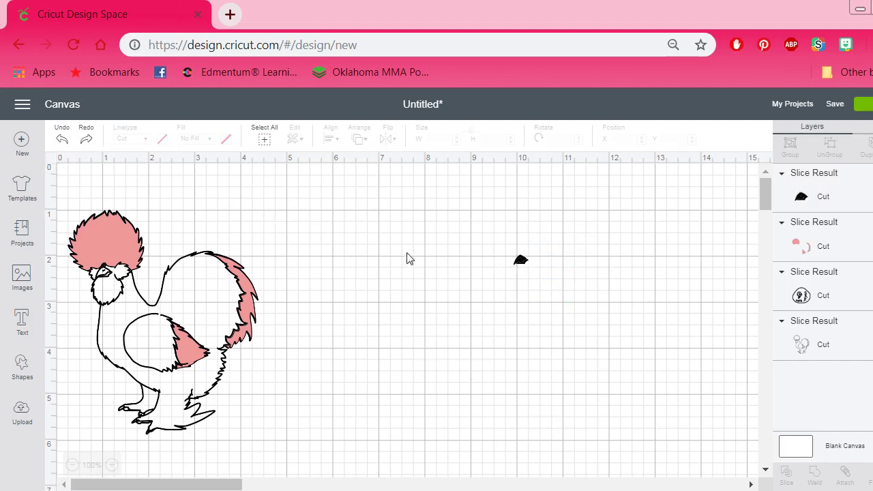
left_click(521, 263)
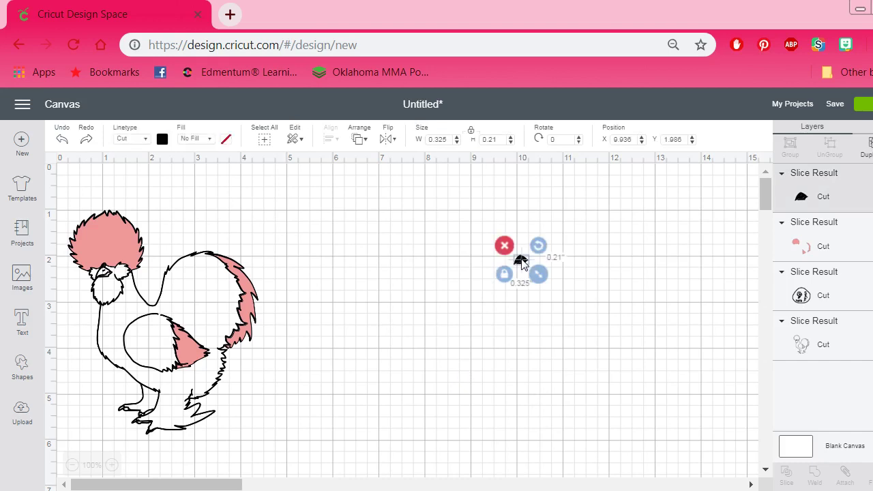
left_click(162, 140)
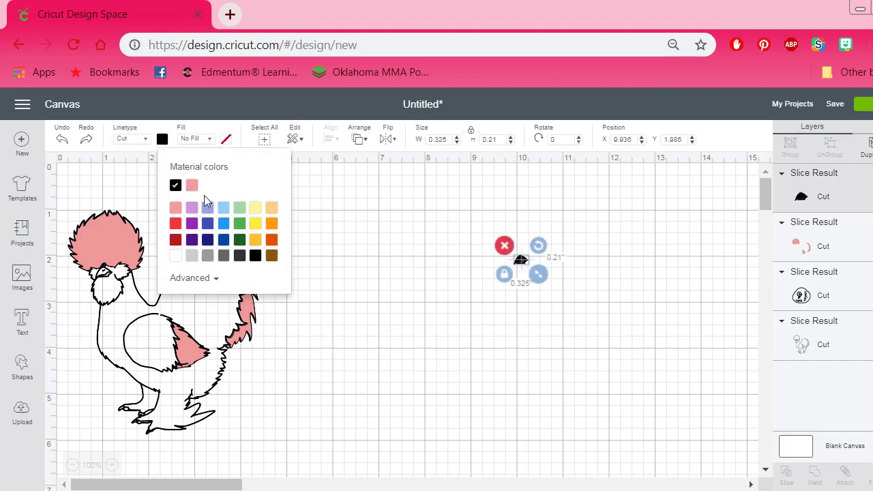
left_click(271, 240)
left_click(592, 328)
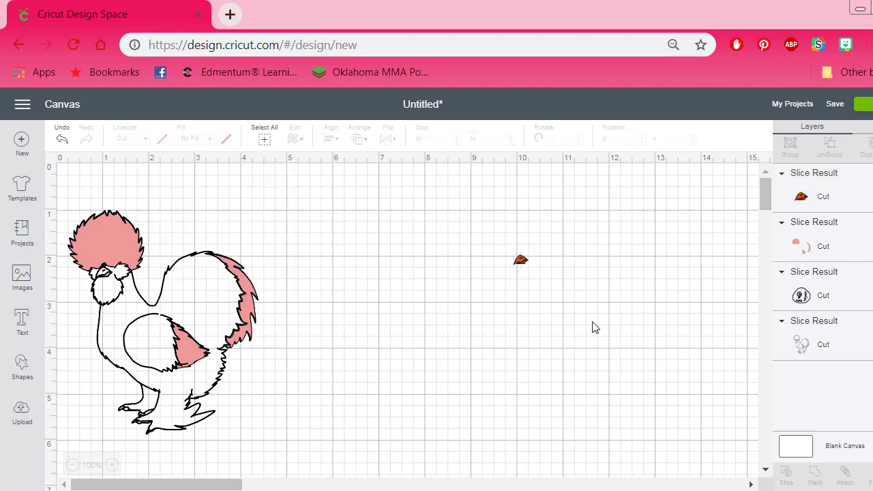
Place the orange beak on the chicken's face and send the design to the mat preview.
left_click(522, 263)
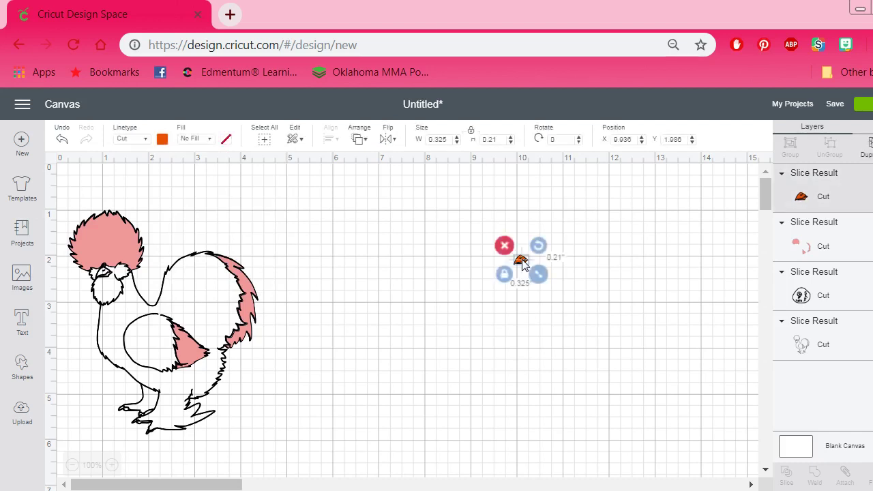
left_click_drag(522, 263, 104, 273)
left_click(399, 306)
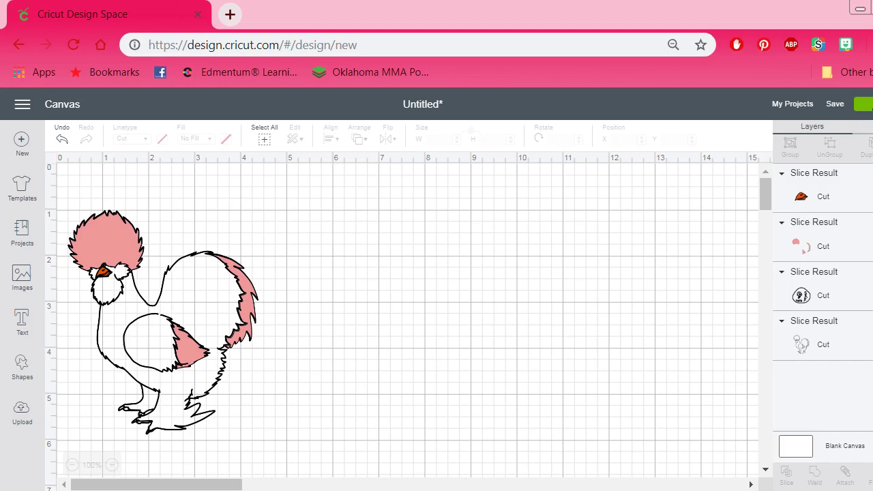
left_click(863, 103)
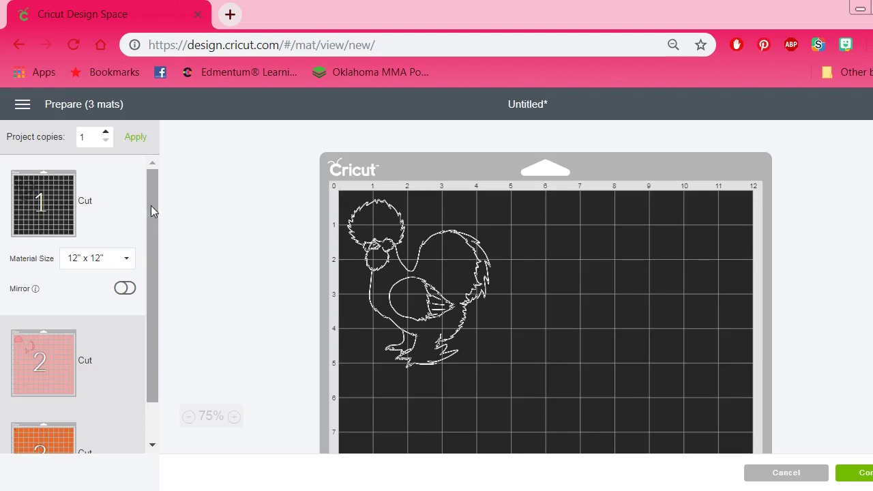
Scroll through the black, pink and orange mats, then cancel back to the canvas.
left_click_drag(151, 206, 151, 241)
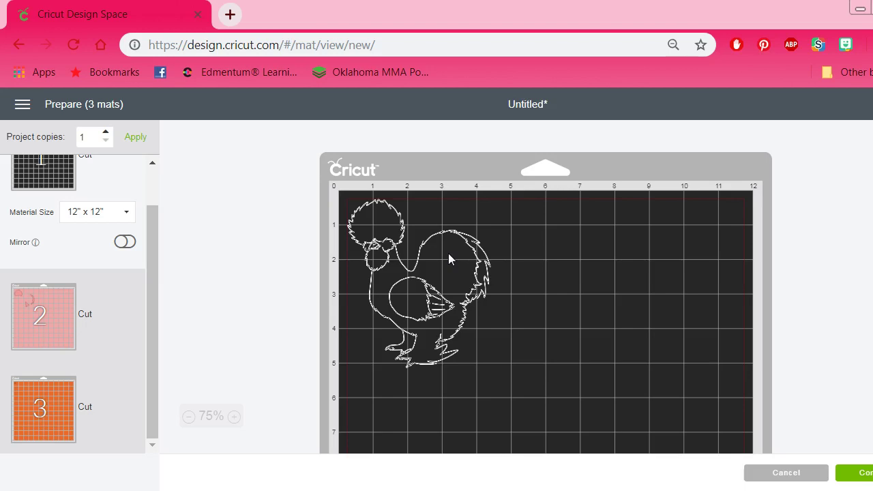
left_click(785, 475)
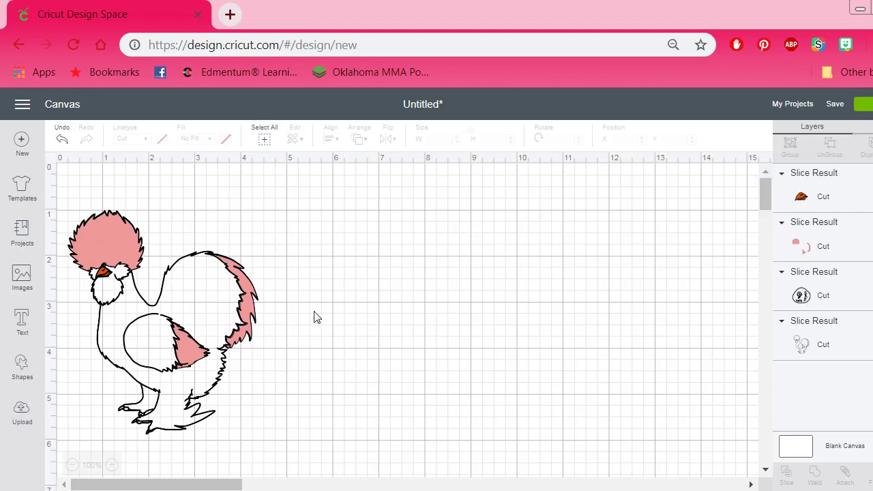
Duplicate the chicken outline Slice Result and move the copy off to the right.
left_click(170, 285)
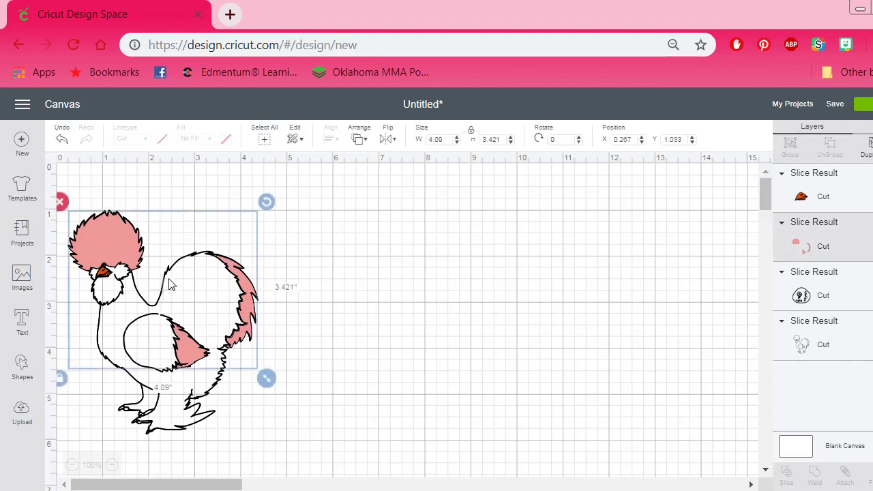
left_click(183, 419)
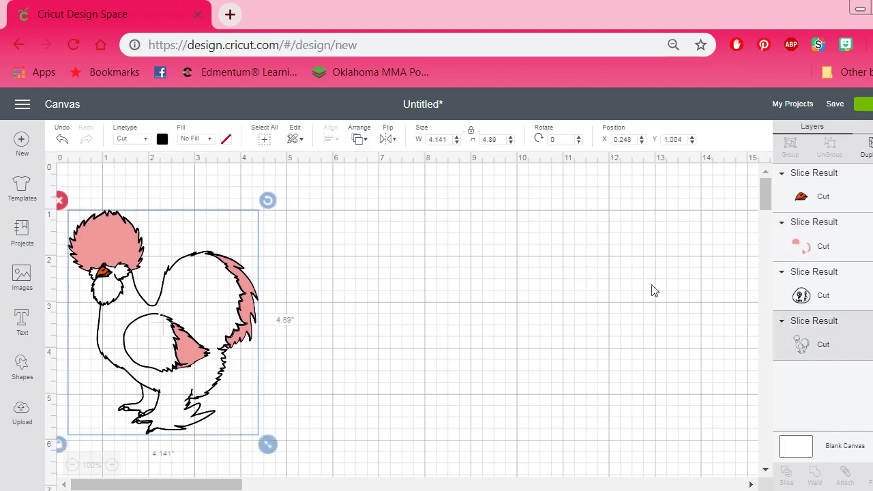
left_click(870, 145)
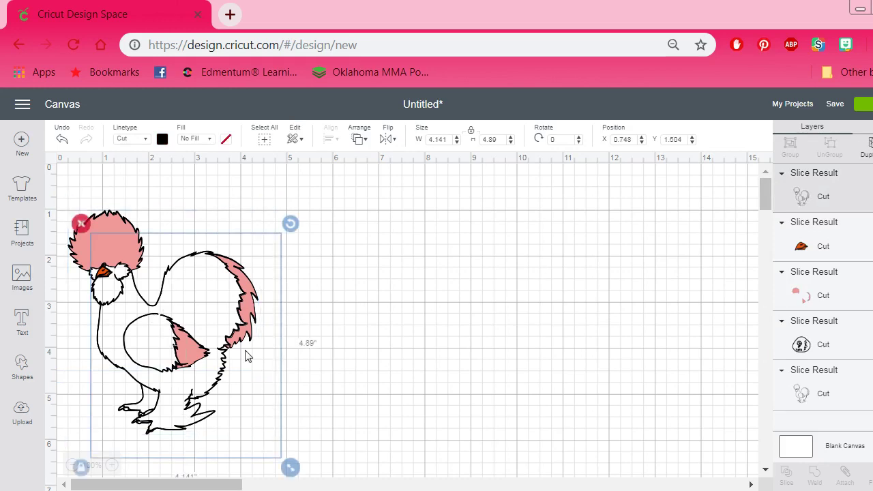
left_click_drag(246, 355, 446, 320)
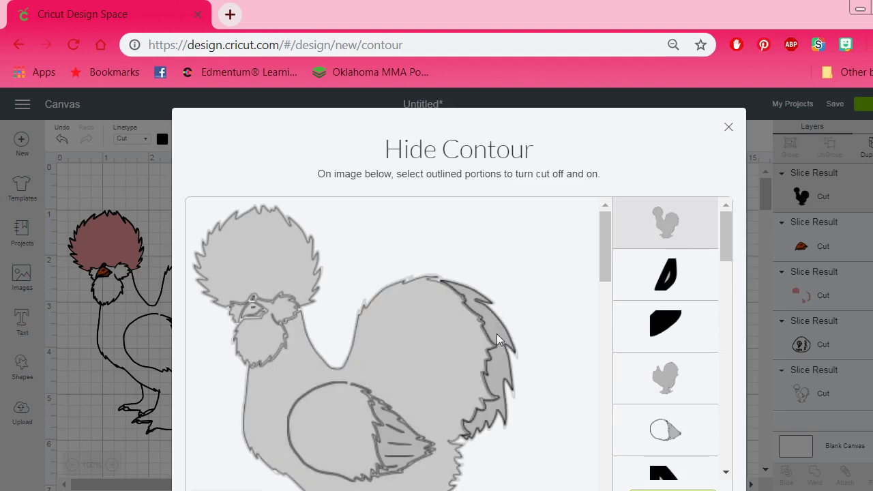
Turn off the cuts for the tail feathers, head crest and the next two contour pieces.
left_click(496, 333)
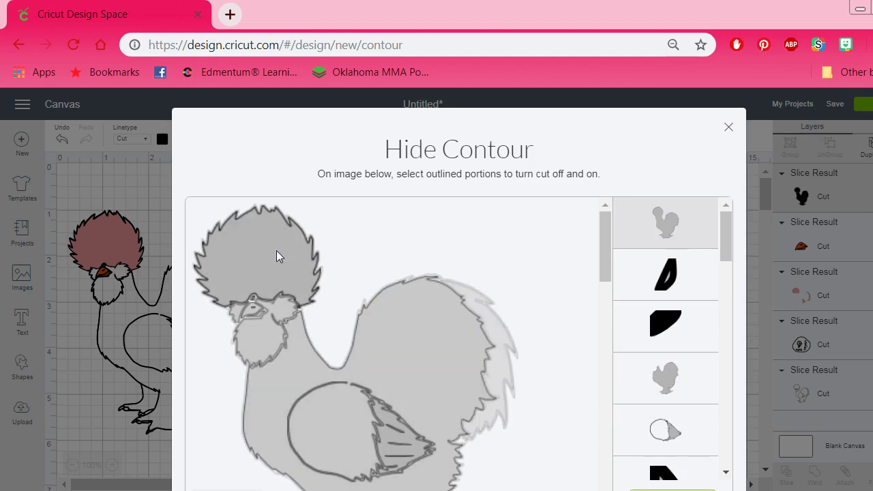
left_click(276, 250)
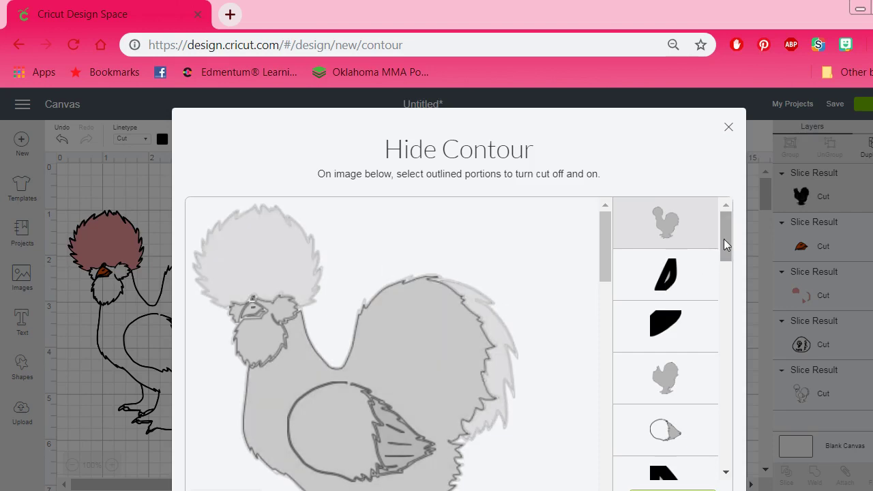
mouse_move(723, 239)
left_mouse_down()
mouse_move(724, 258)
mouse_move(722, 233)
left_mouse_up()
left_click(677, 274)
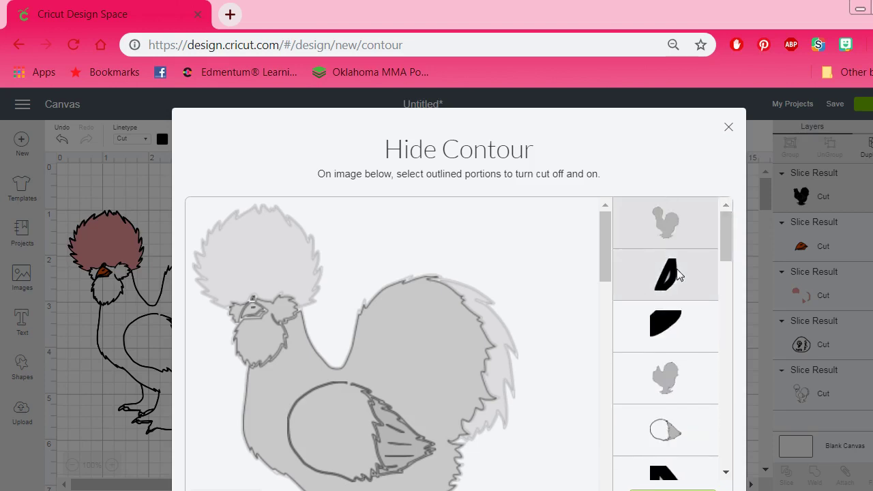
left_click(670, 319)
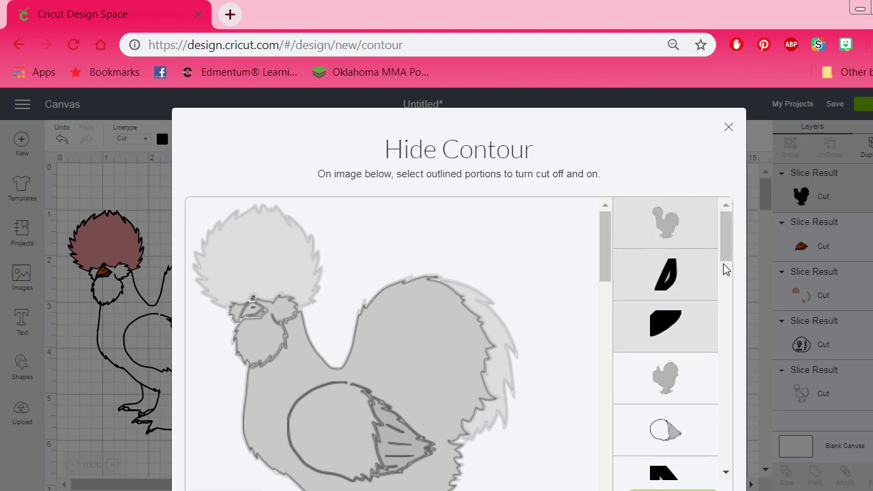
left_click_drag(729, 221, 728, 242)
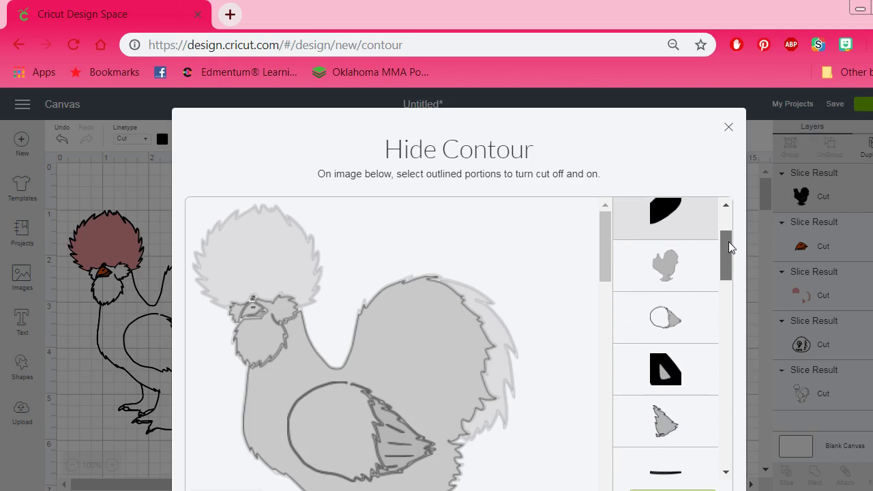
left_click_drag(728, 241, 729, 247)
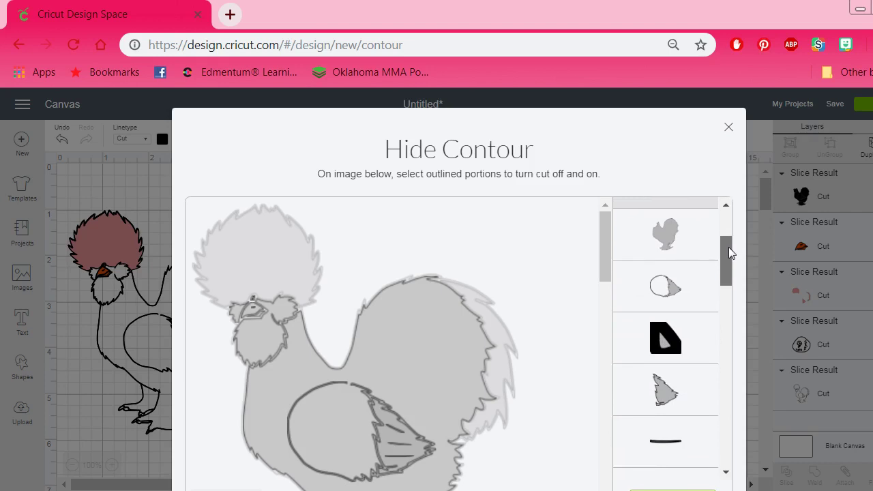
left_click_drag(728, 247, 728, 253)
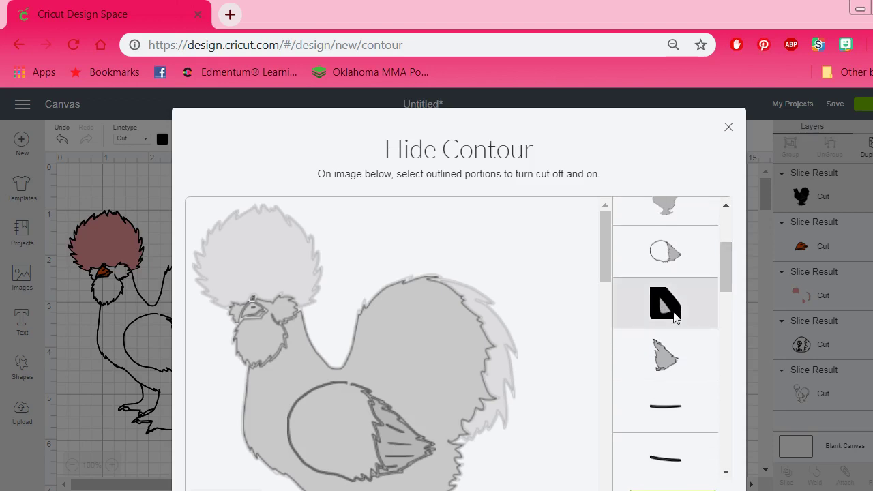
Turn off the cuts for the wing, three short lines, wedge, wavy and leaf-shaped pieces.
left_click(684, 354)
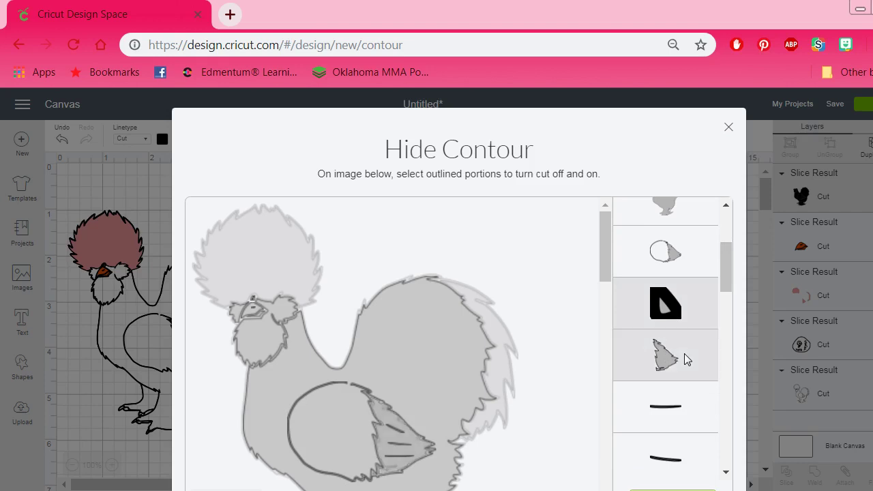
left_click_drag(728, 274, 728, 291)
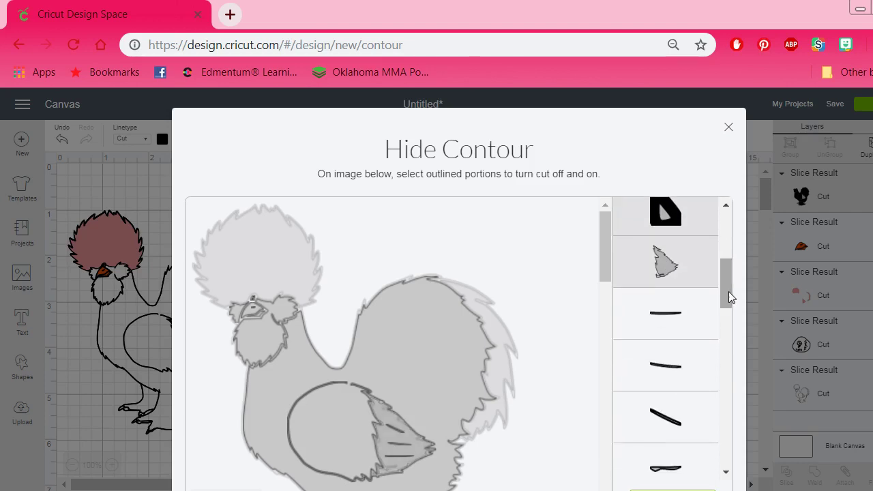
left_click(673, 320)
left_click(669, 367)
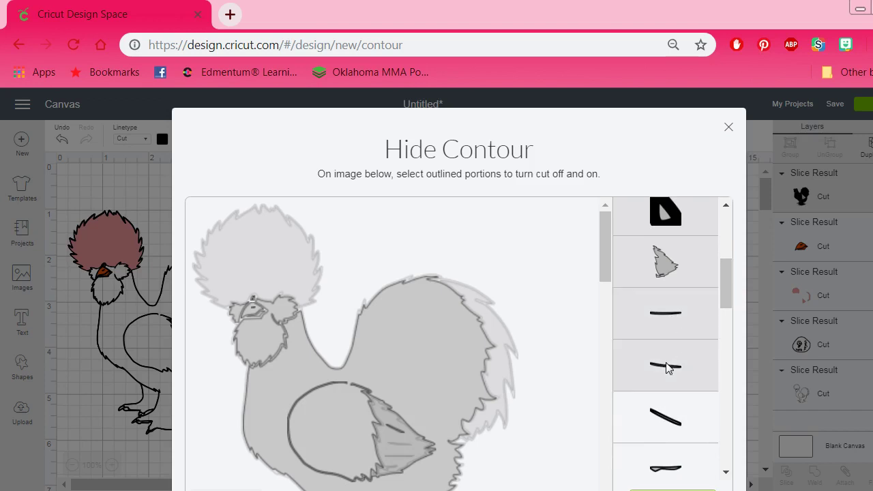
left_click(666, 413)
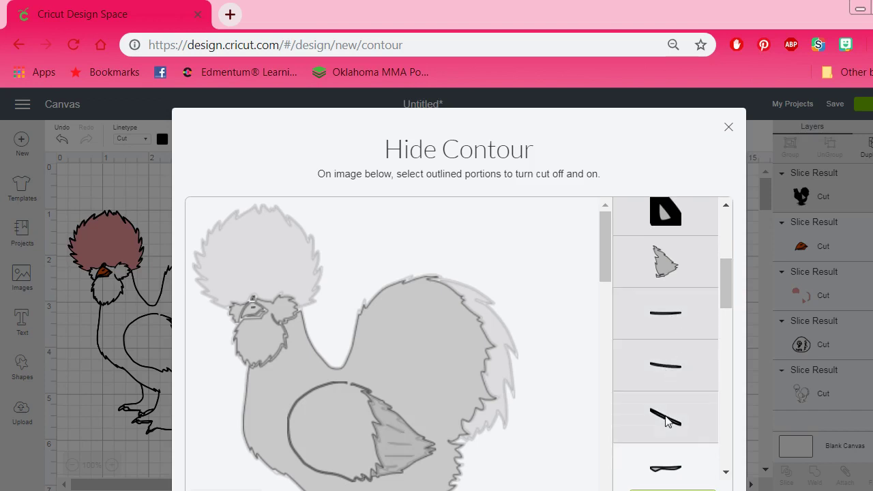
left_click(666, 466)
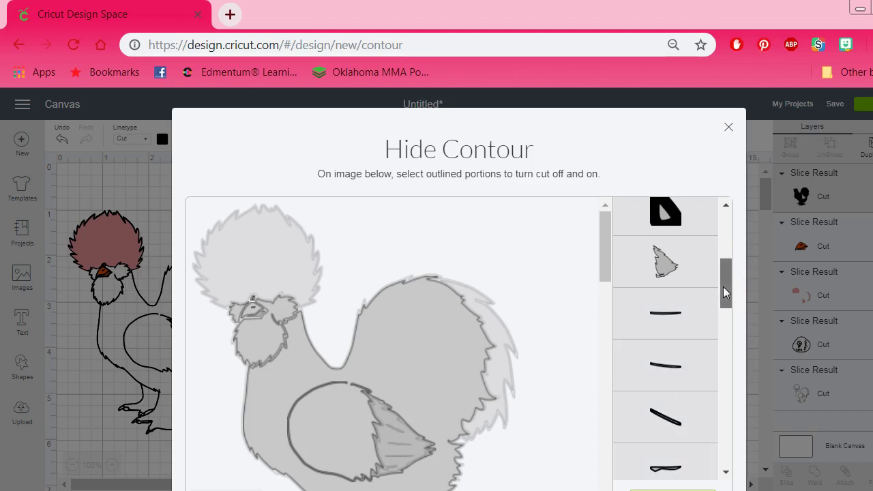
left_click_drag(723, 286, 724, 328)
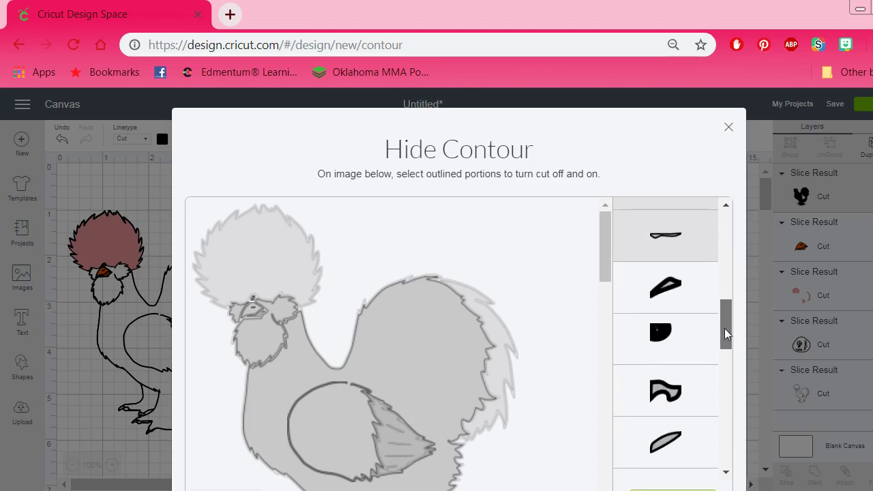
left_click(660, 290)
left_click(657, 338)
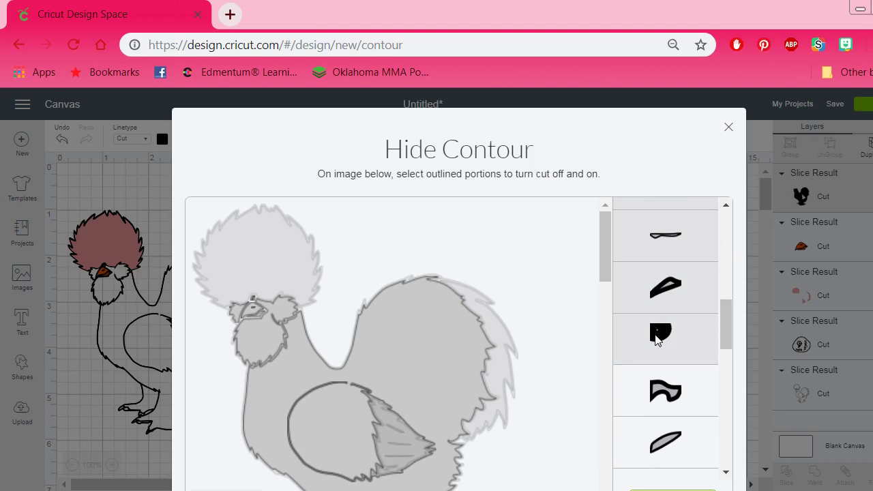
left_click(659, 390)
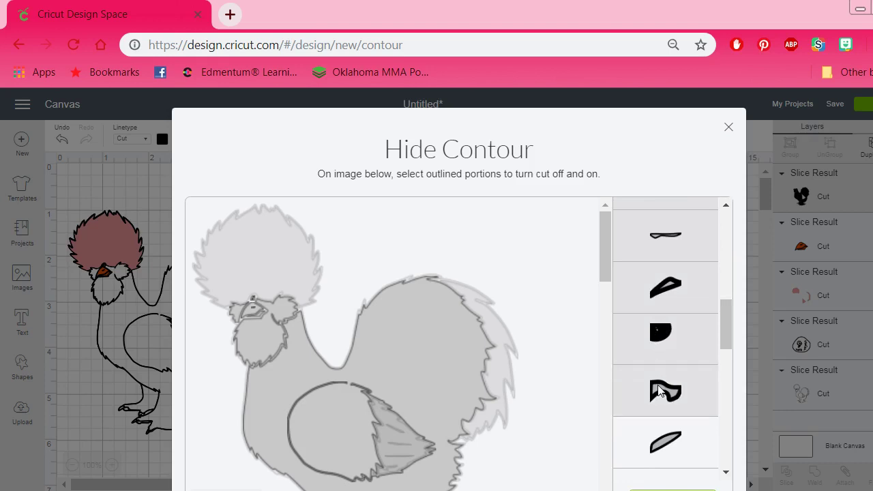
left_click(674, 443)
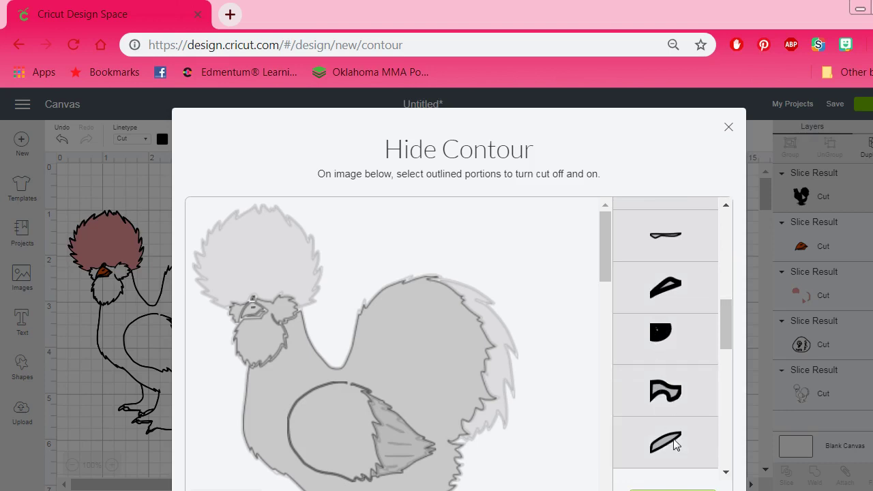
Turn off the head, jagged, beak, swoosh, pen-shaped and last inner cuts for a 3.223 by 3.903 silhouette.
left_click_drag(727, 330, 724, 362)
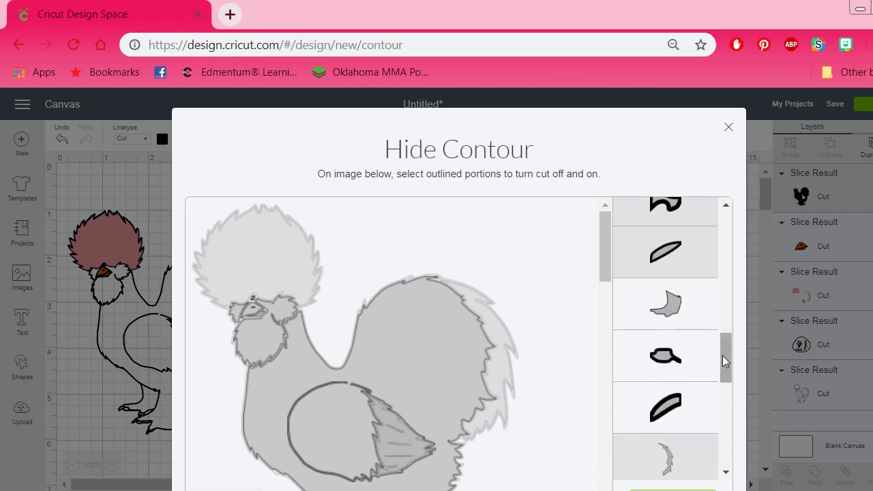
left_click_drag(723, 354, 722, 384)
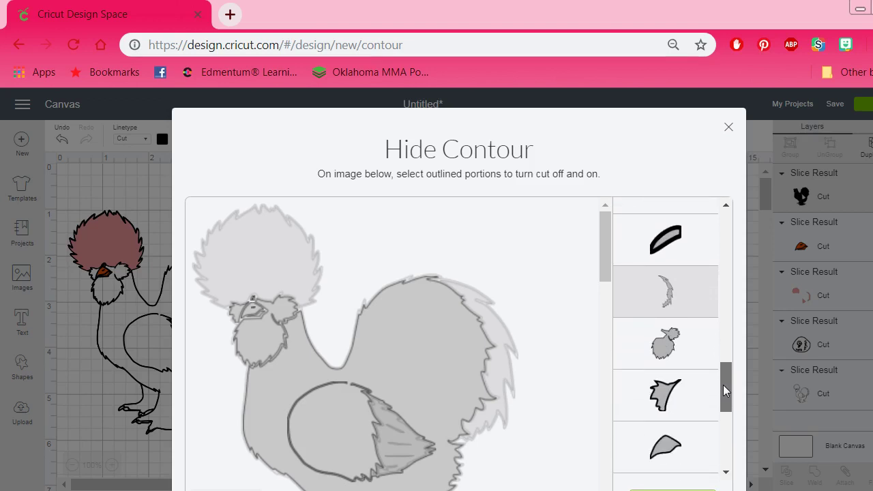
left_click(669, 349)
left_click(664, 394)
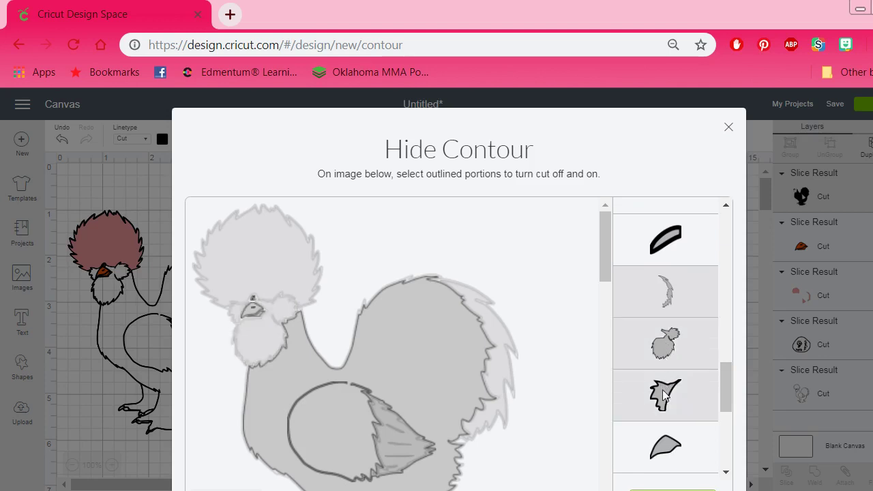
left_click(667, 450)
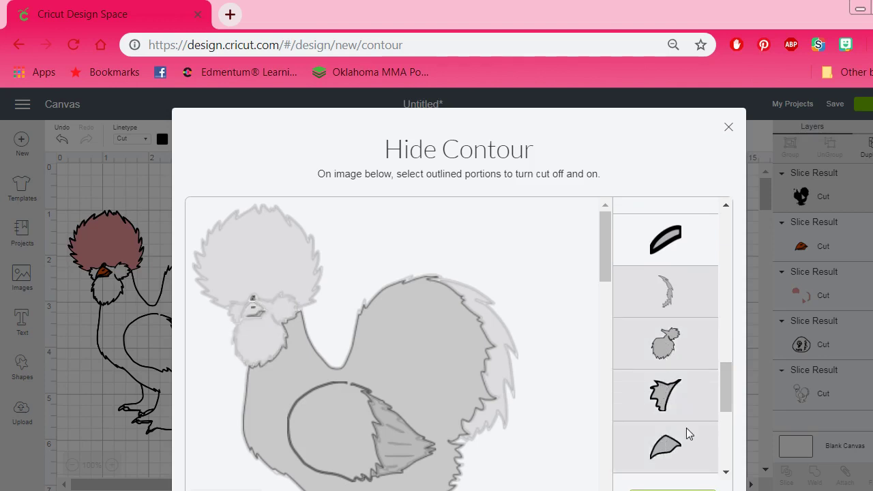
left_click_drag(727, 384, 726, 415)
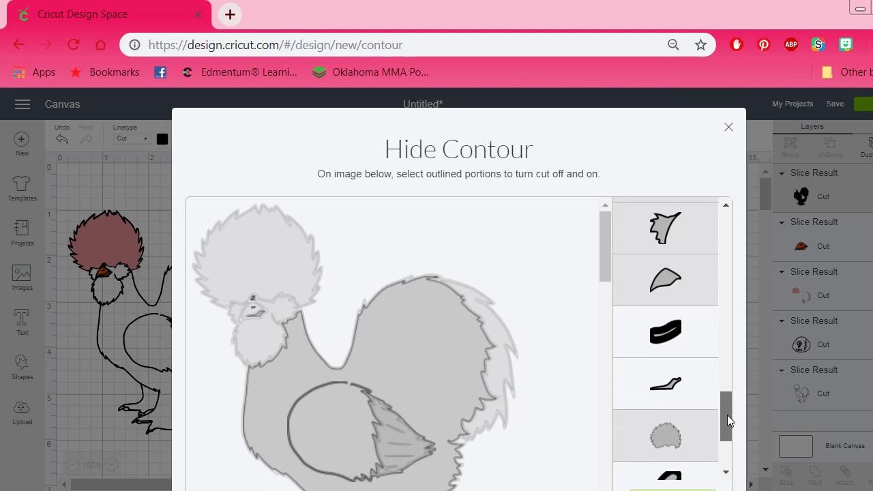
left_click(676, 335)
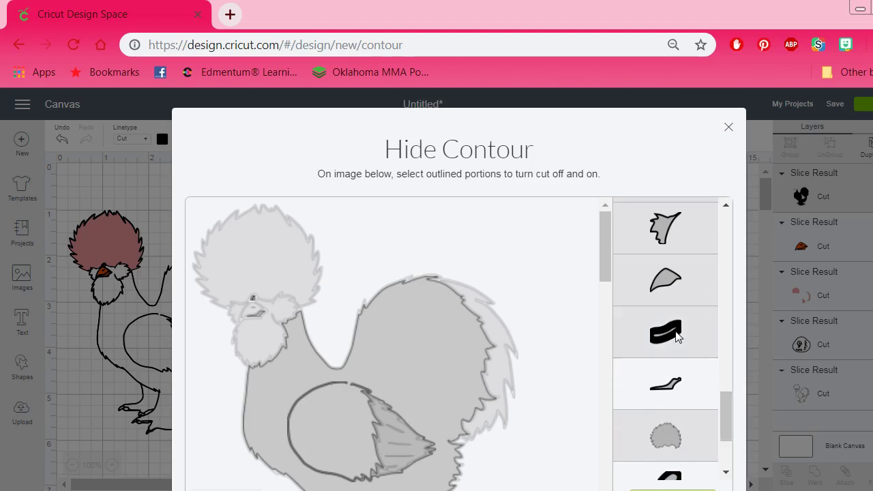
left_click(677, 384)
left_click_drag(724, 414, 724, 445)
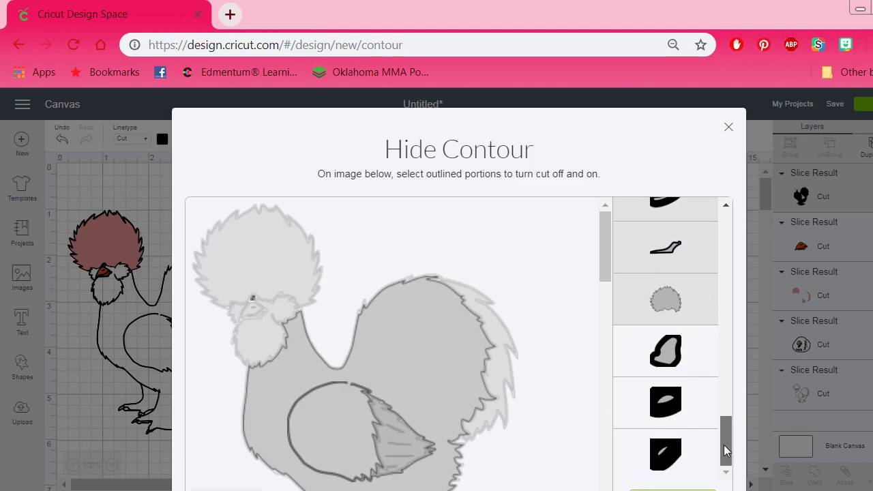
left_click(662, 349)
left_click(666, 409)
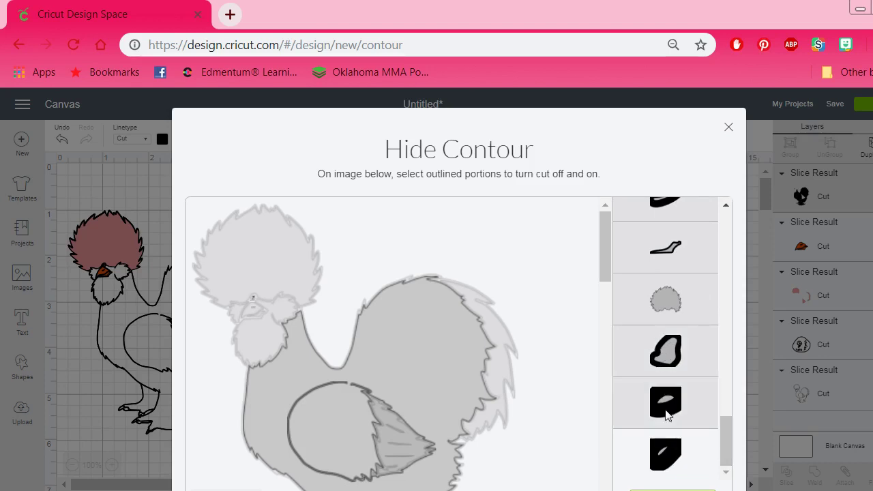
left_click(667, 456)
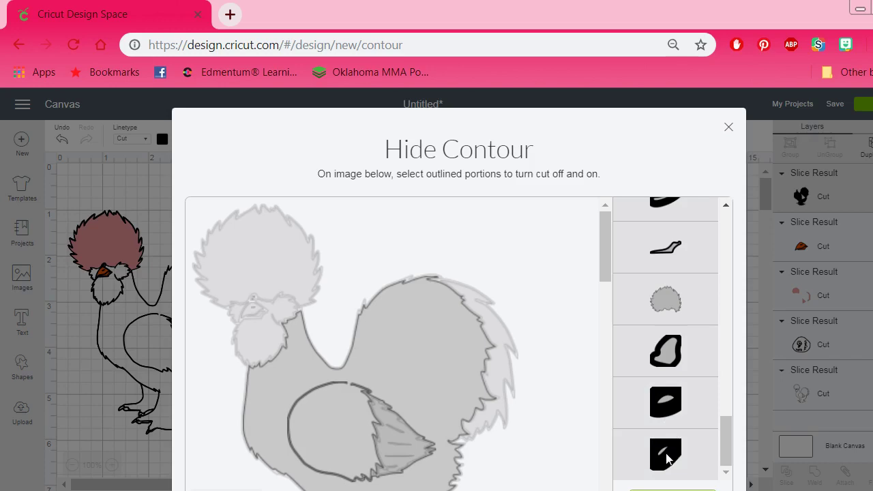
left_click(728, 128)
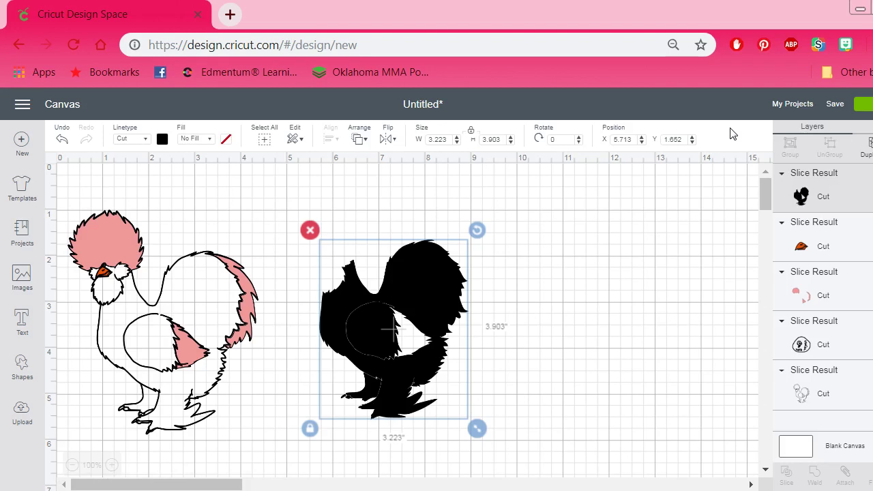
Change the silhouette's colour to white.
left_click(161, 139)
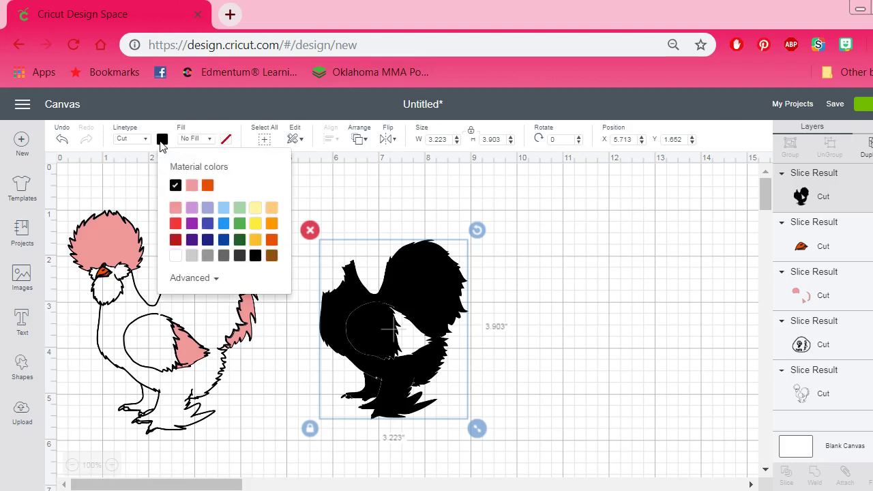
left_click(174, 257)
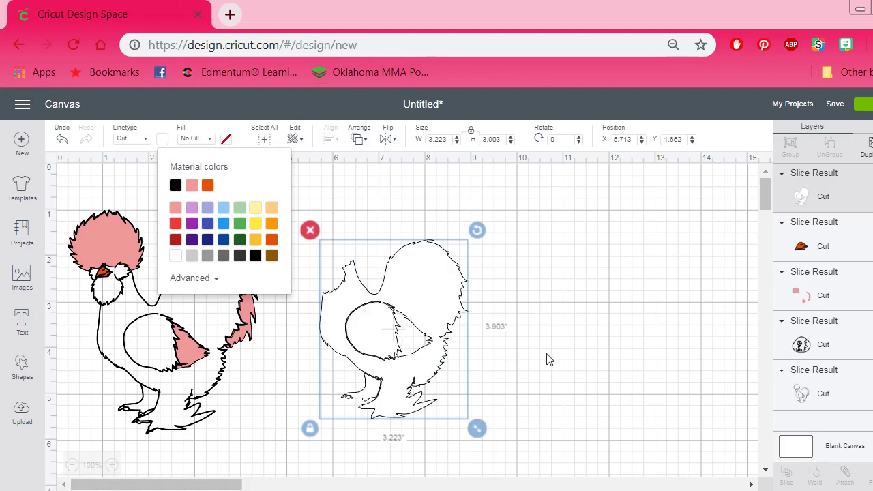
left_click(541, 302)
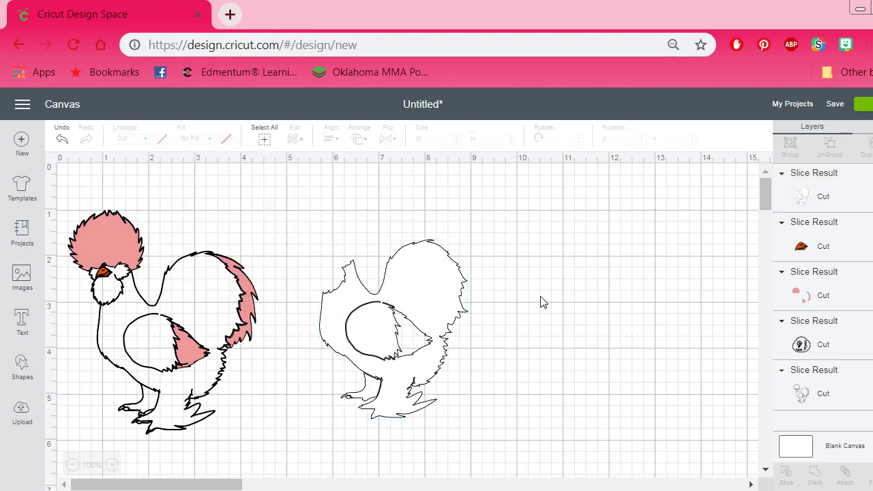
Move the white silhouette under the coloured rooster and select it as the base layer.
left_click(426, 311)
left_click_drag(425, 311, 204, 323)
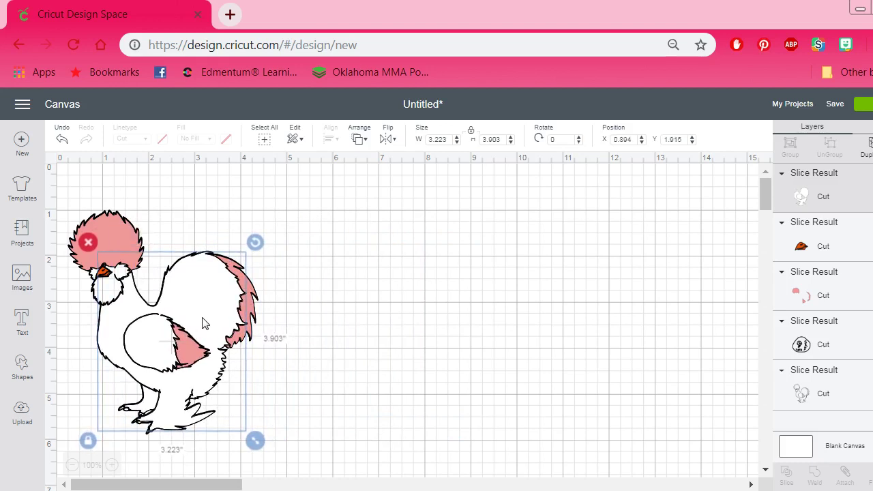
left_click(468, 329)
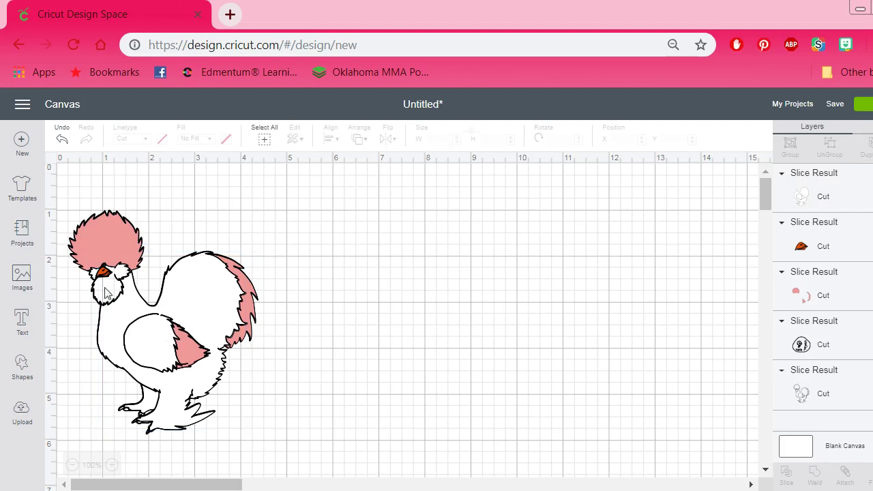
left_click(209, 298)
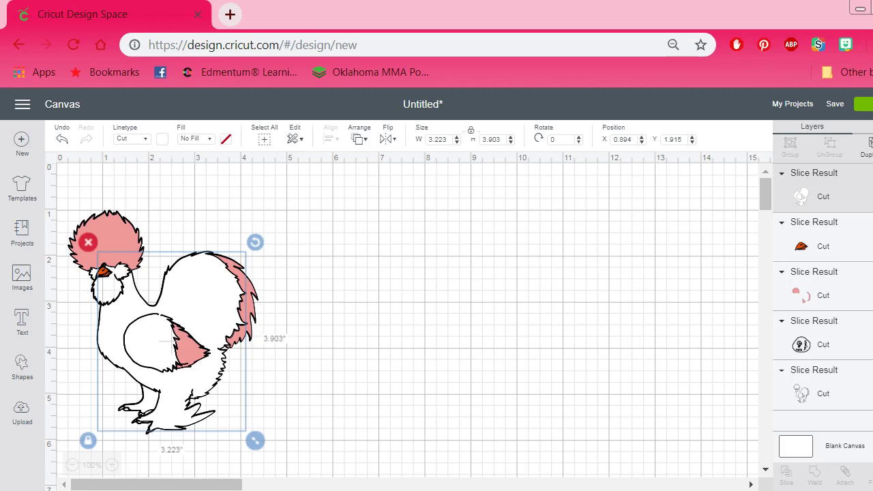
left_click(871, 477)
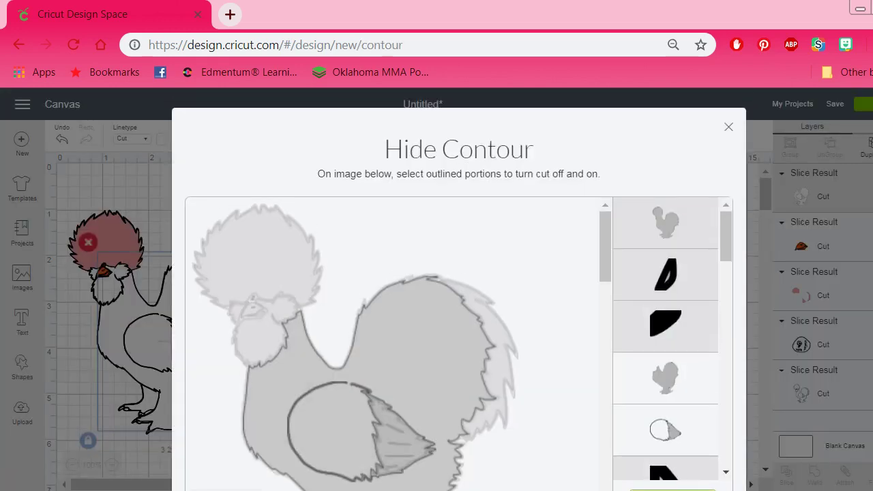
Re-enable the beard and head cuts on the white base, then send the design to 4 mats.
left_click(253, 335)
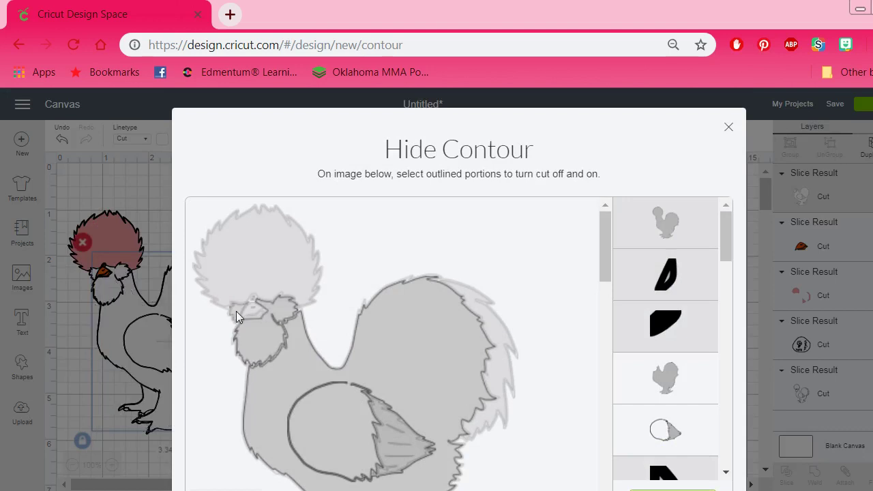
left_click(236, 310)
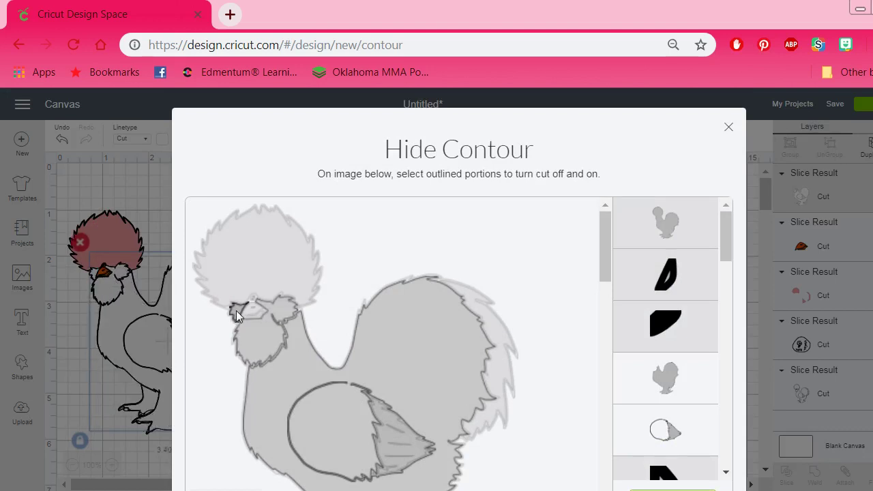
left_click(729, 129)
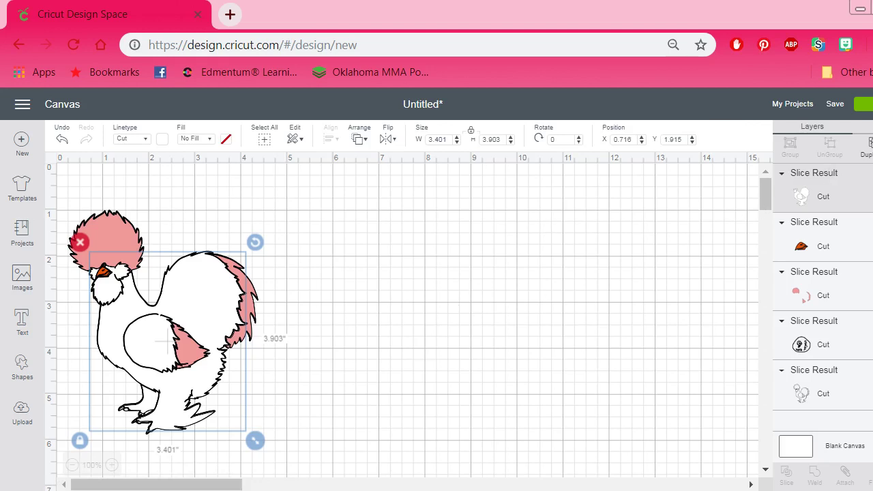
left_click(863, 104)
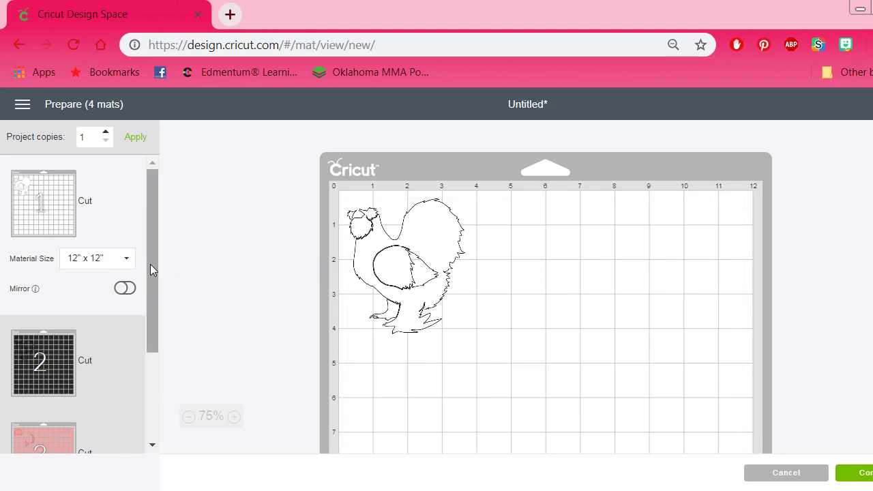
Preview the black, pink and orange mats in turn, then cancel back to the canvas.
left_click_drag(150, 263, 156, 328)
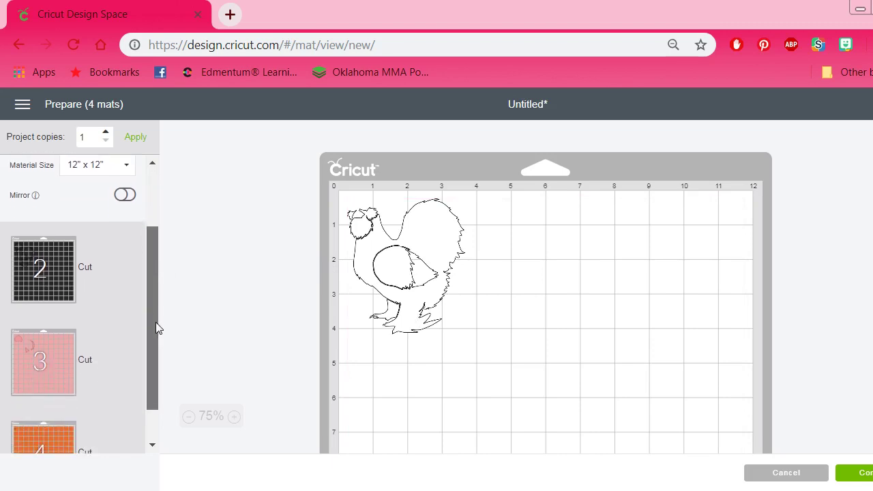
left_click(54, 269)
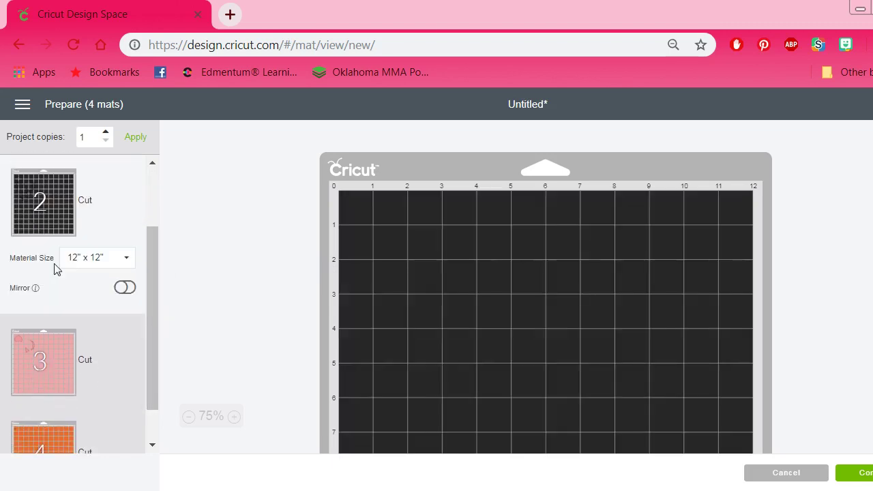
left_click(63, 367)
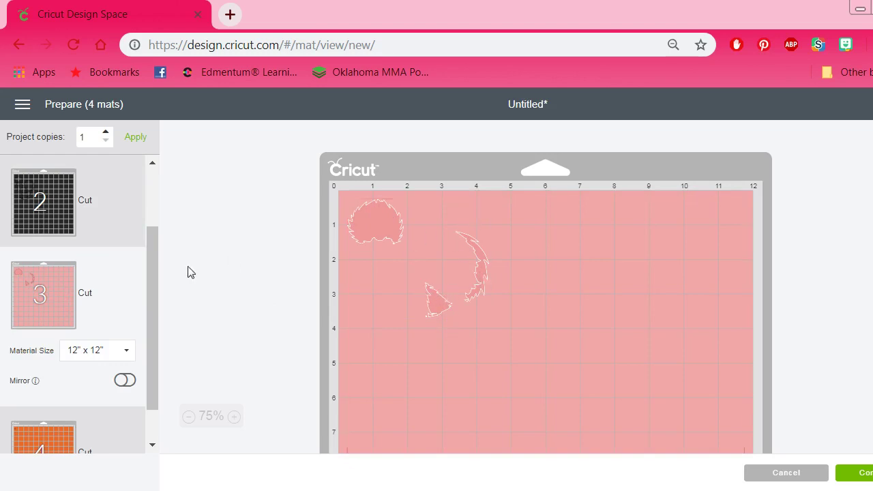
left_click_drag(151, 264, 153, 328)
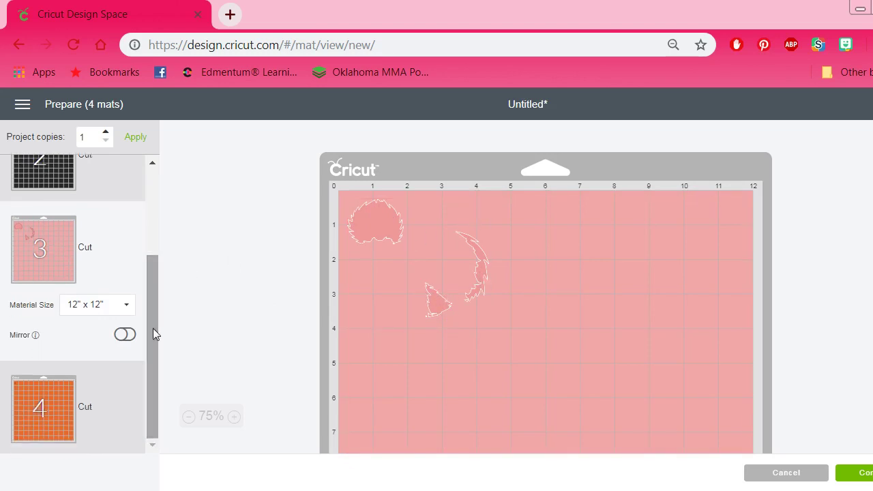
left_click(69, 387)
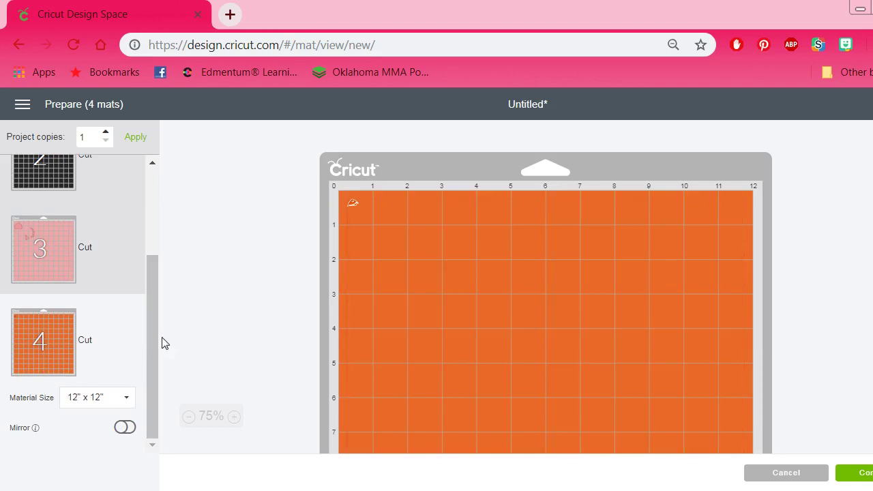
left_click_drag(148, 336, 163, 241)
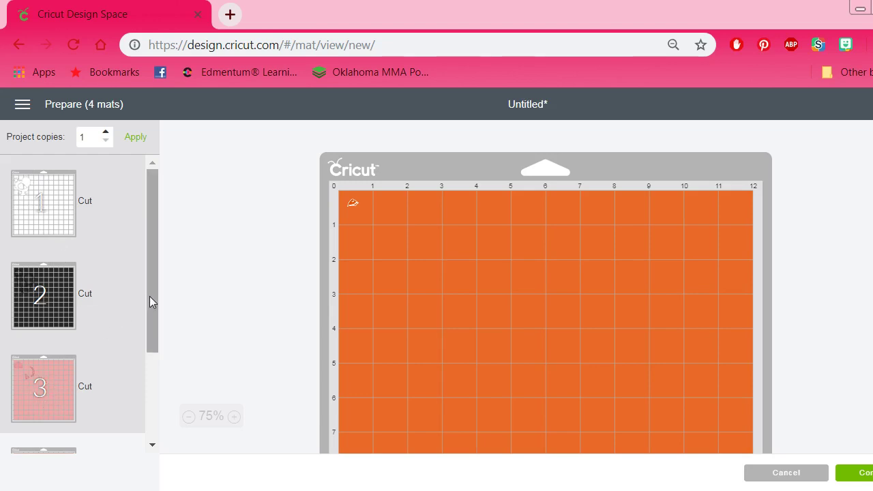
left_click_drag(150, 296, 152, 356)
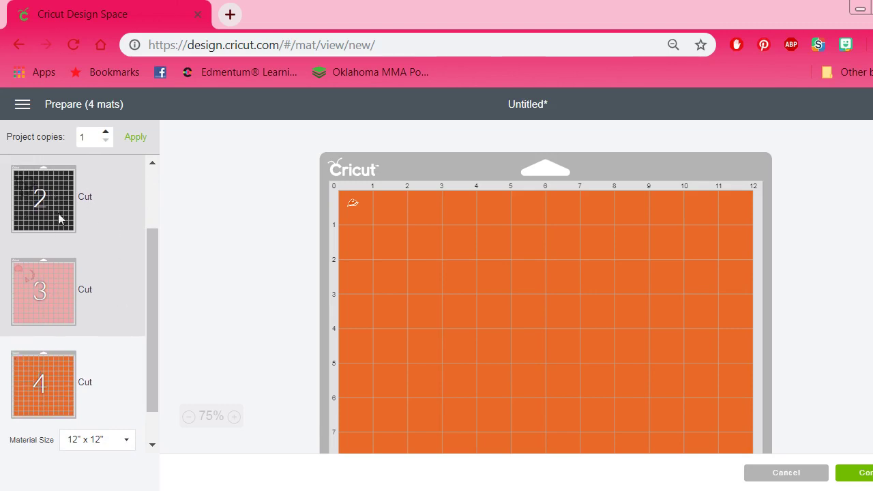
left_click(30, 200)
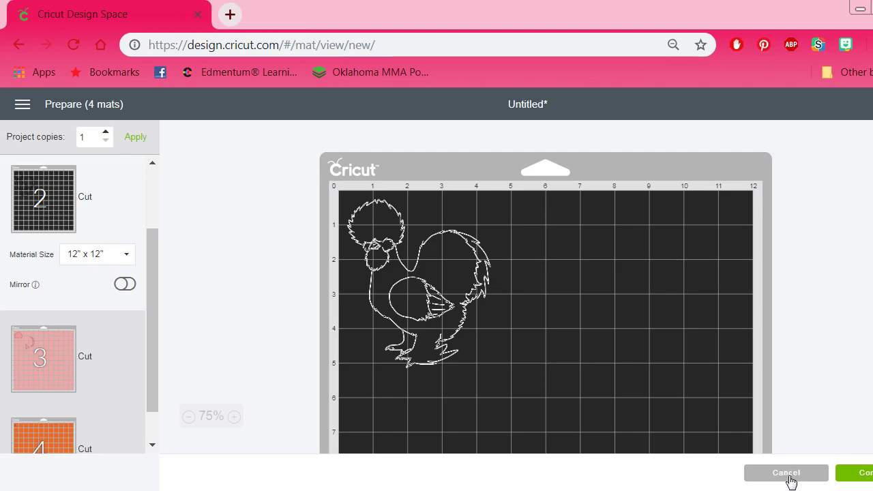
left_click(788, 475)
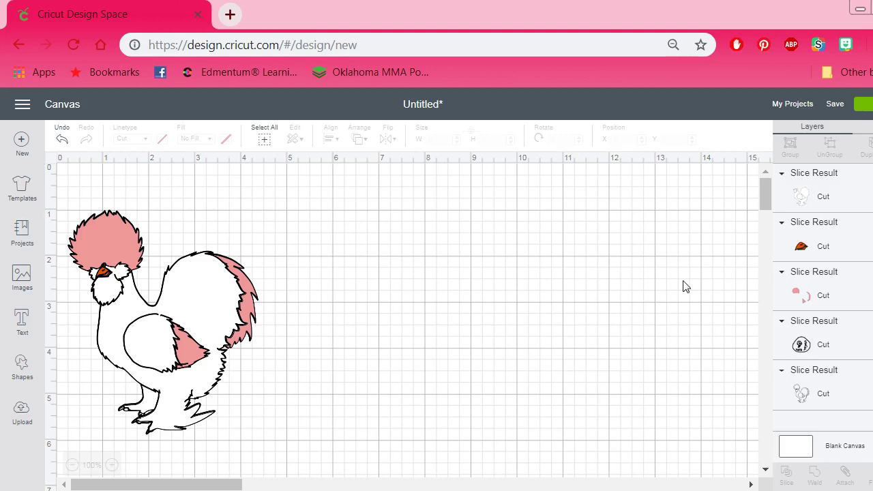
Save the Silkie chicken project with the project name 'Silkie hen'.
left_click(833, 106)
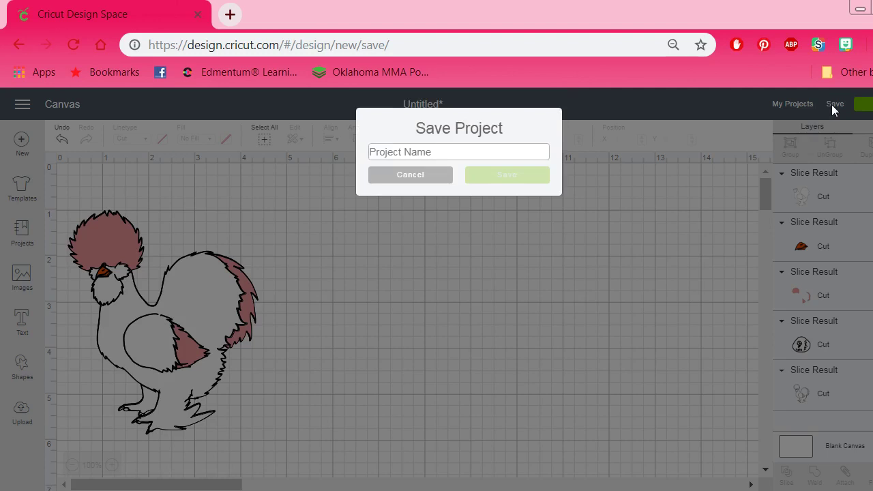
type("Silkie")
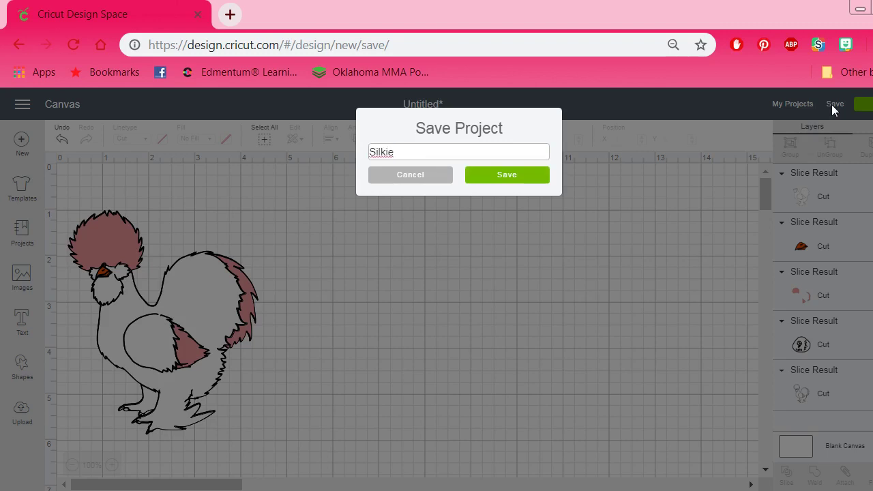
type(" hen")
left_click(522, 183)
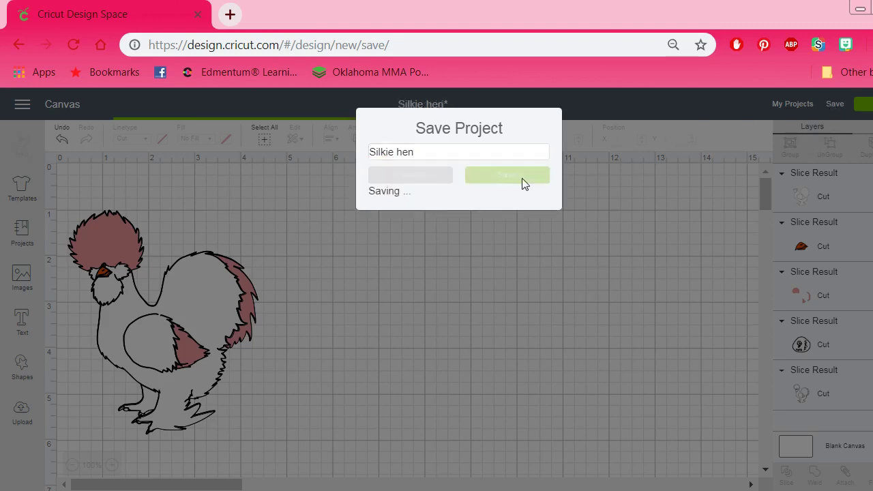